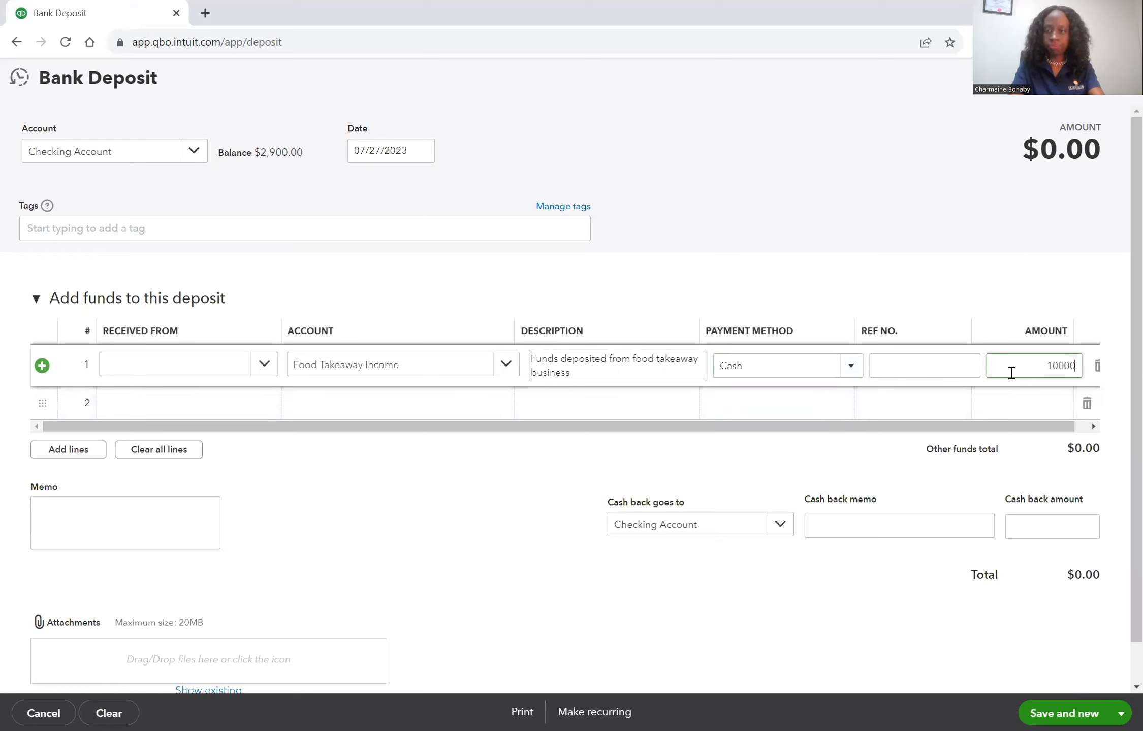
# Enter 10,000 as the amount of the Food Takeaway Income line, and save and close the bank deposit
pyautogui.press('Tab')
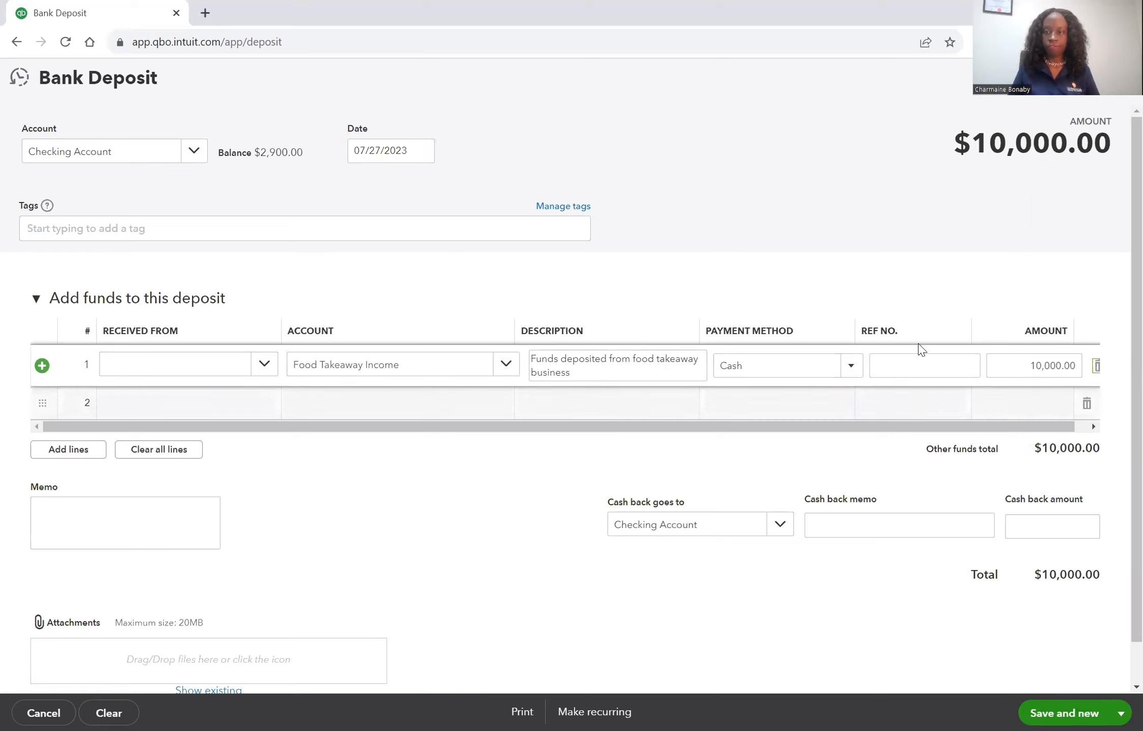
pyautogui.click(1120, 714)
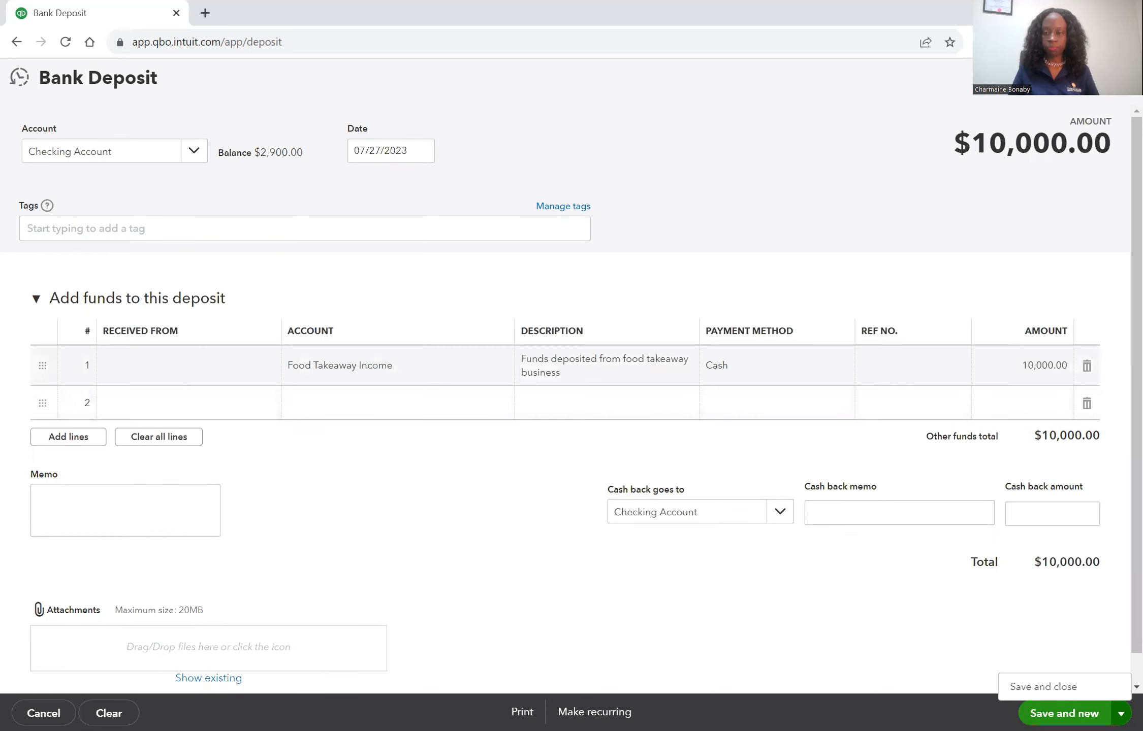
pyautogui.click(1062, 687)
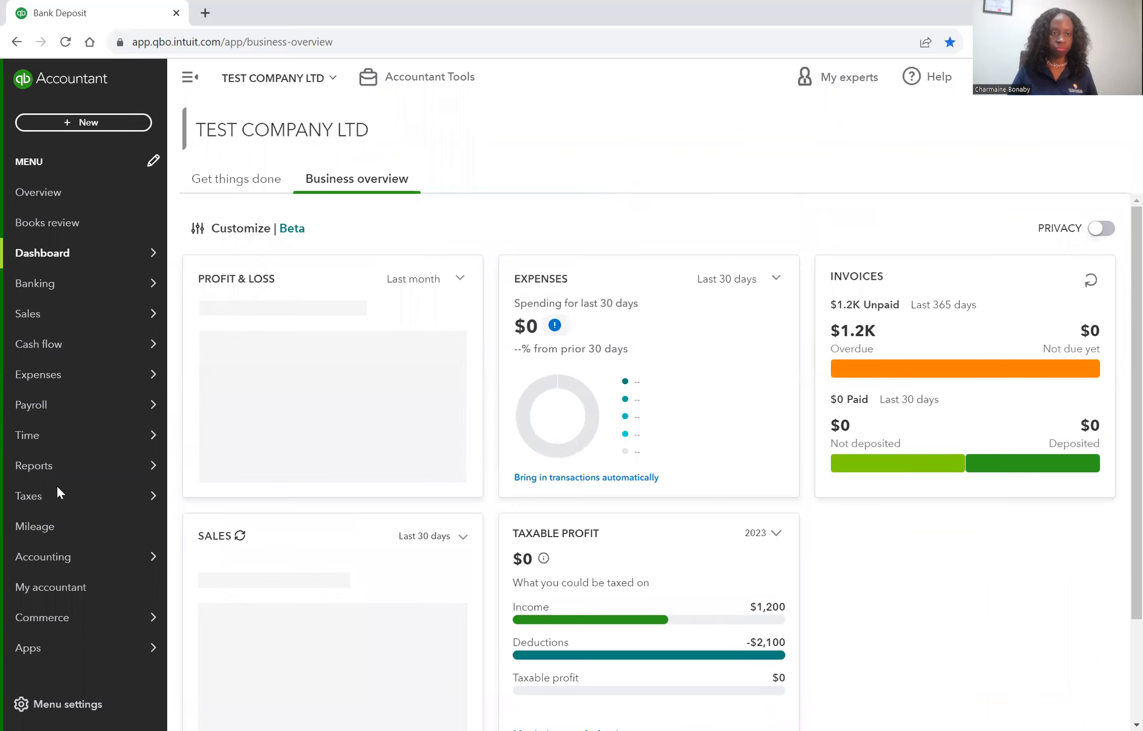
# Open the Balance Sheet report and review its assets, liabilities and equity
pyautogui.moveTo(76, 466)
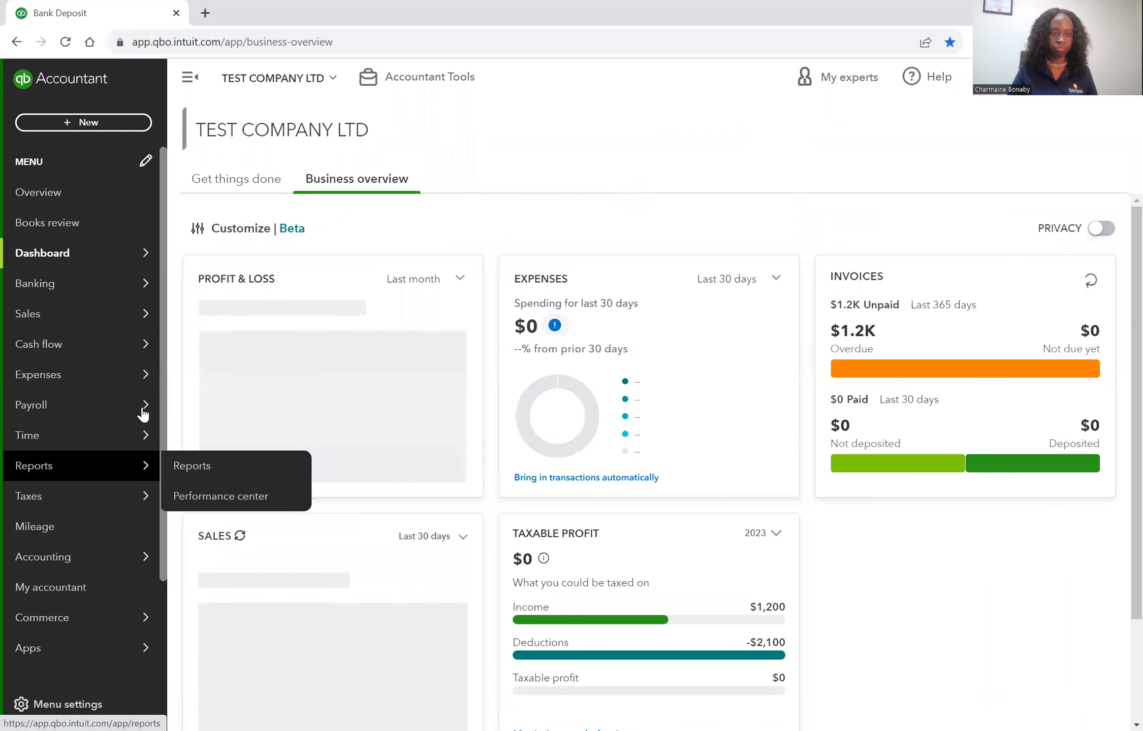
pyautogui.click(186, 467)
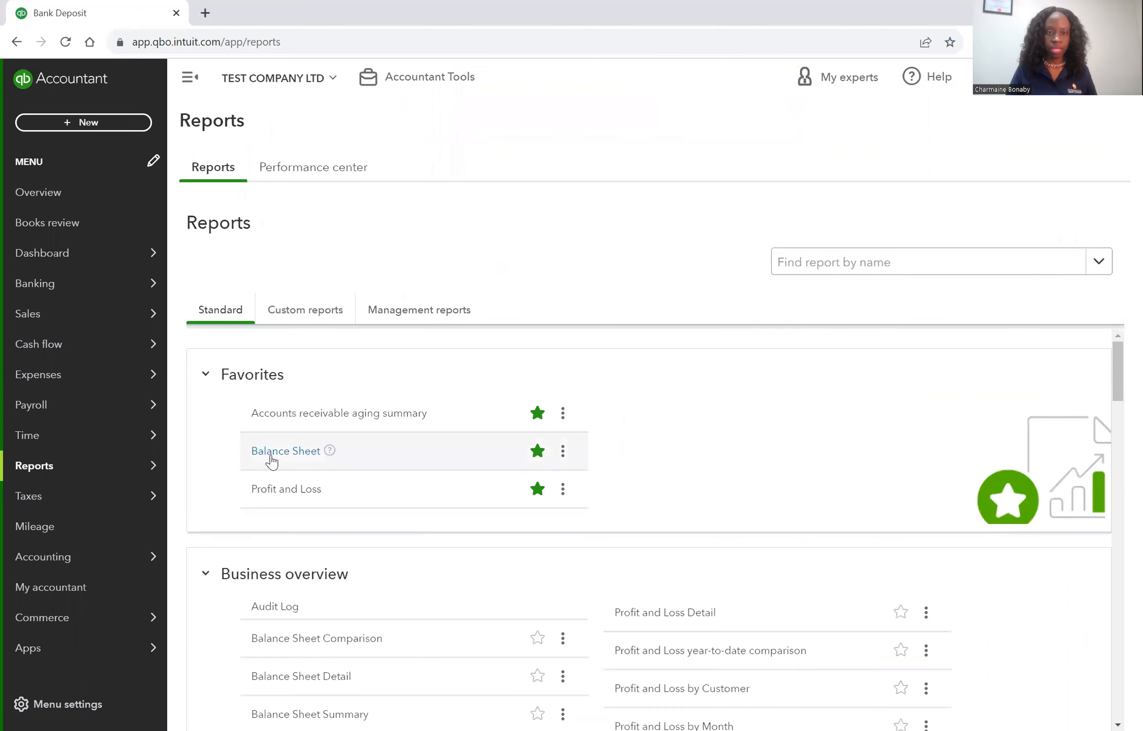
pyautogui.click(278, 452)
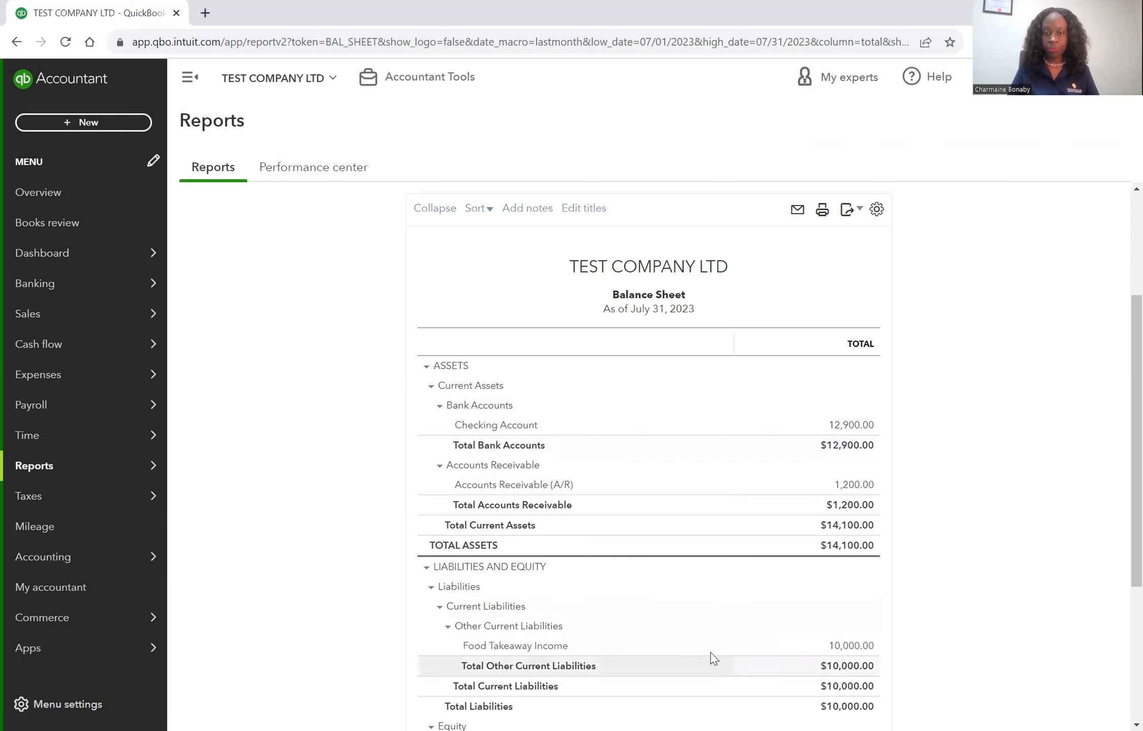
pyautogui.scroll(-2, 889, 629)
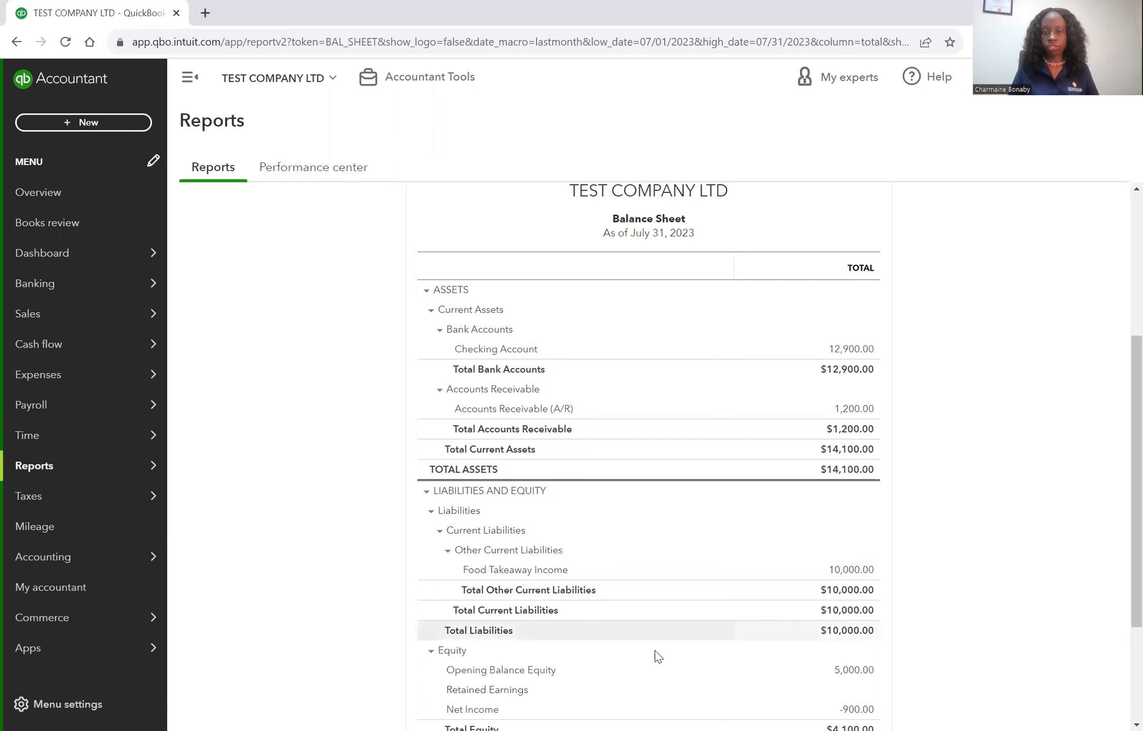
# View the transactions behind the Checking Account balance and return to the Balance Sheet
pyautogui.click(845, 353)
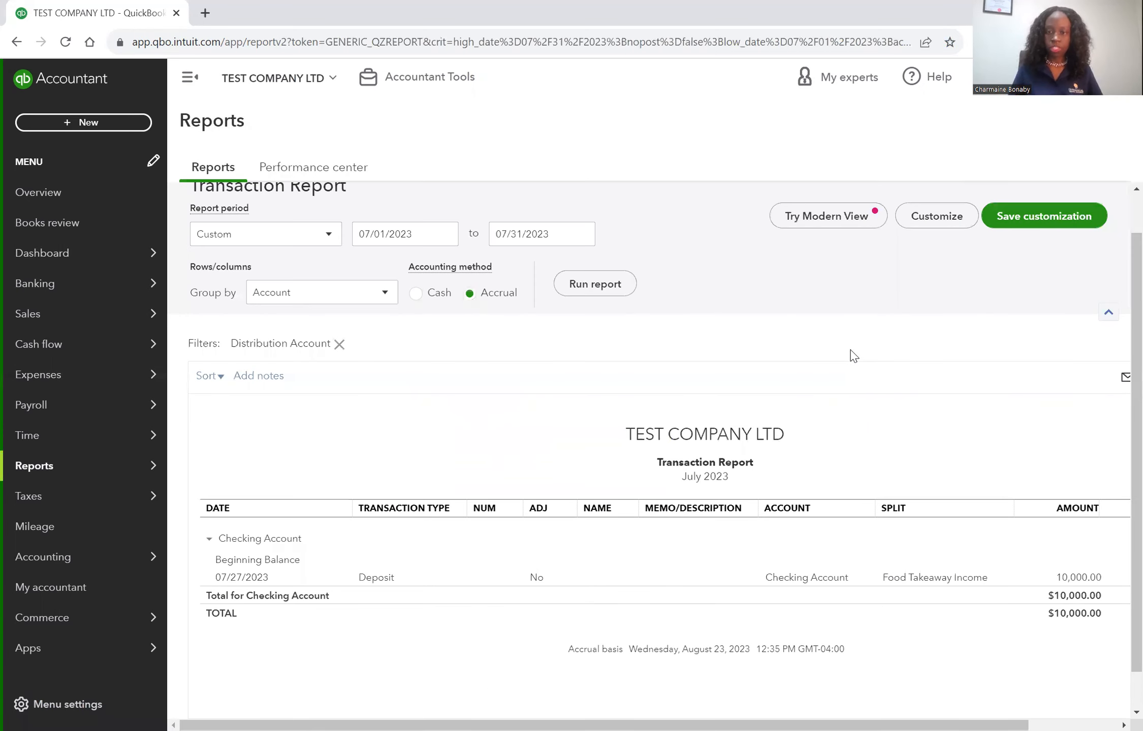
pyautogui.hscroll(3, 933, 609)
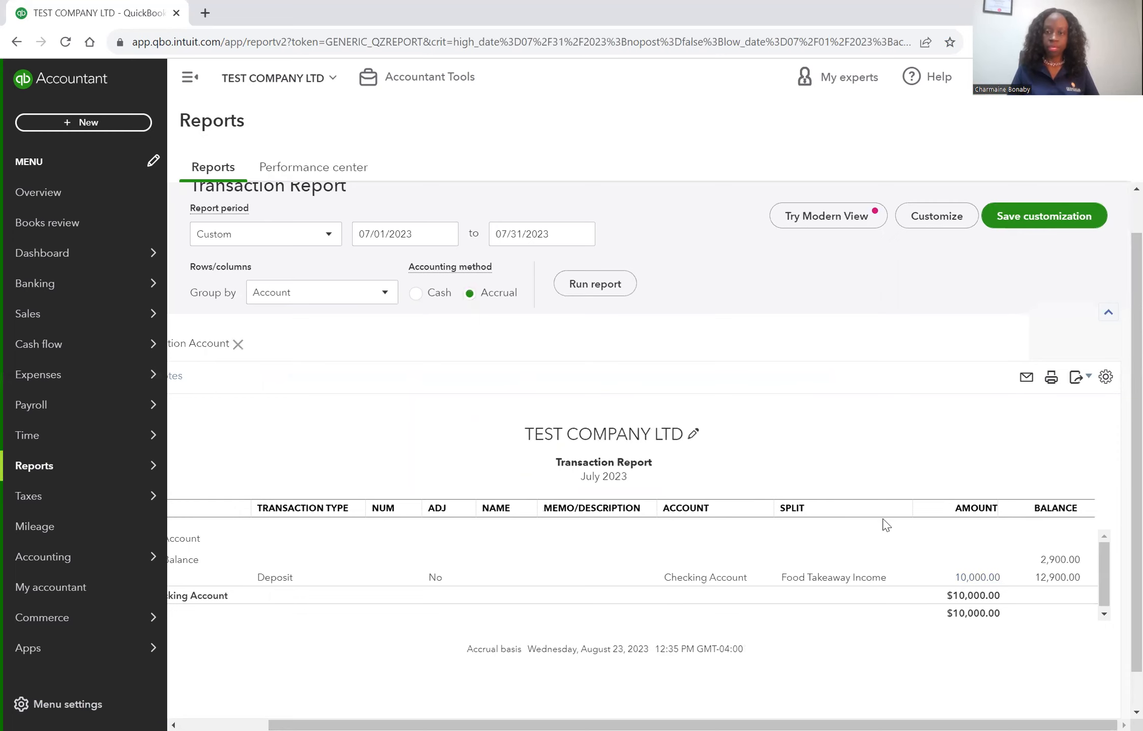
pyautogui.scroll(1, 684, 429)
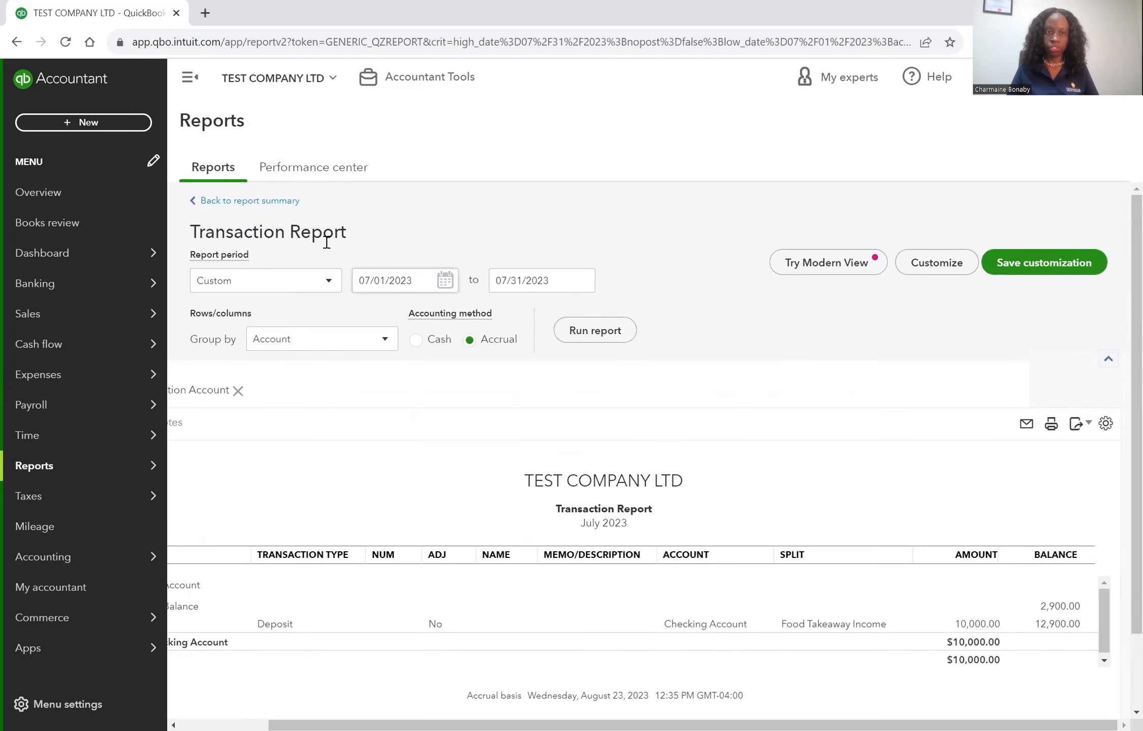
pyautogui.click(280, 201)
# Check the Food Takeaway Income liability on the Balance Sheet and switch to the Profit and Loss report
pyautogui.scroll(-5, 687, 275)
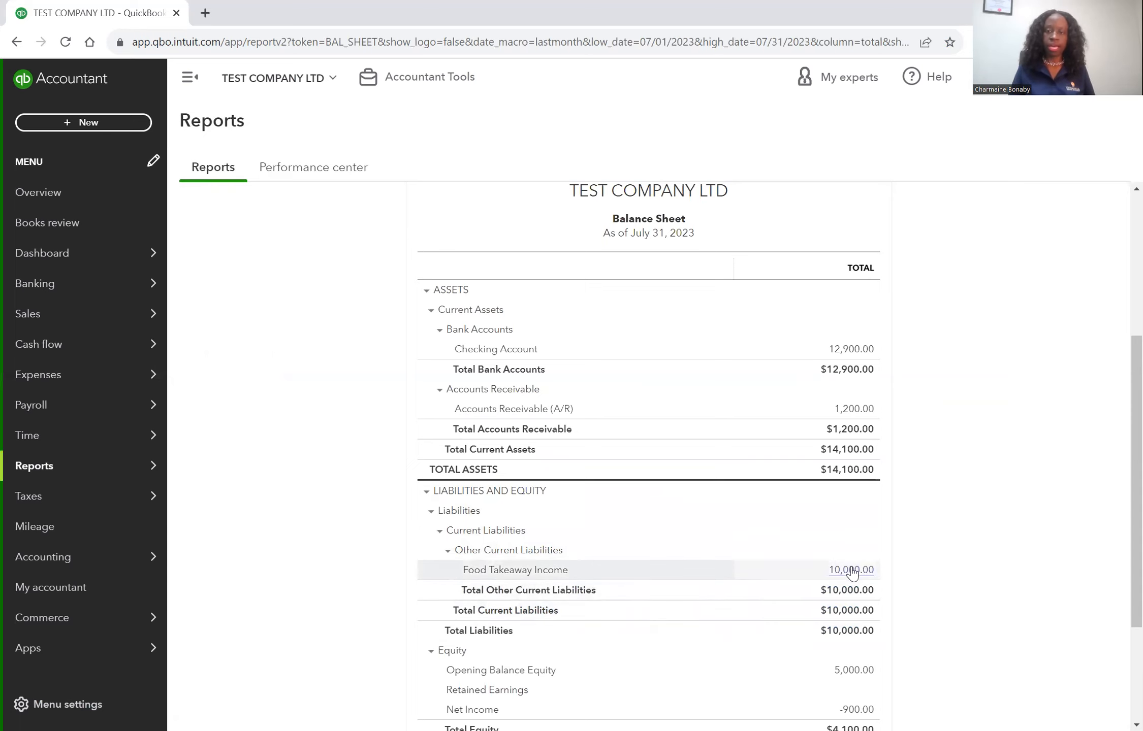
pyautogui.scroll(5, 1036, 523)
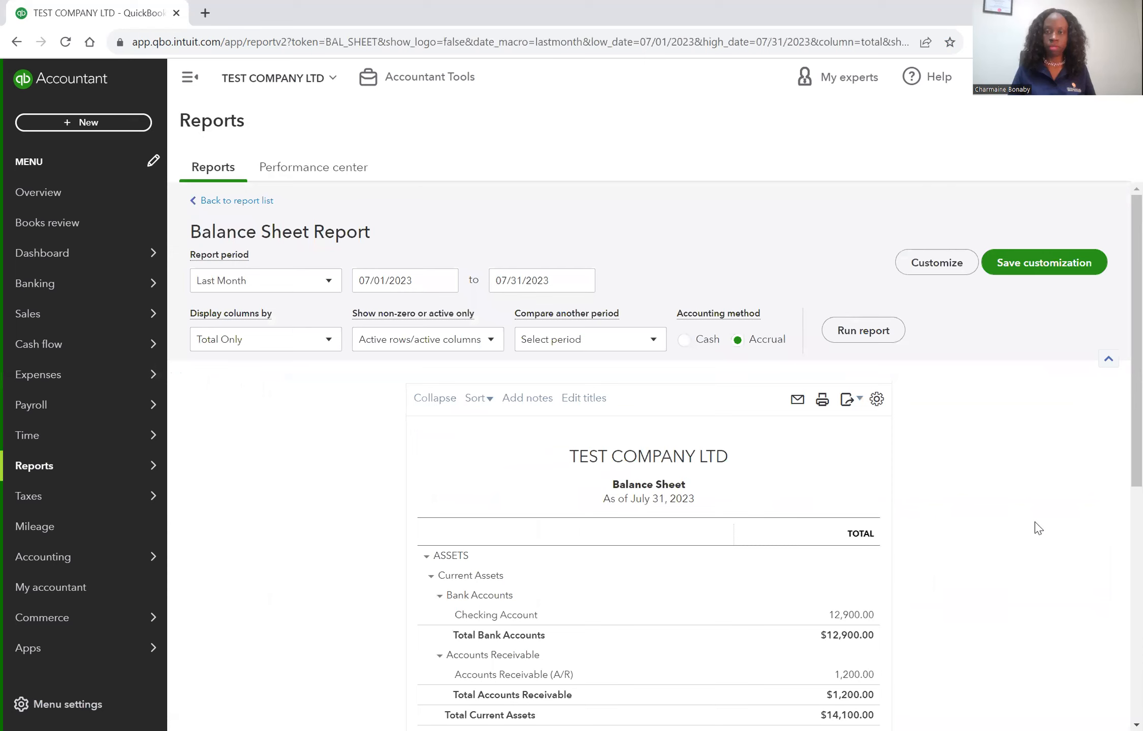
pyautogui.click(245, 202)
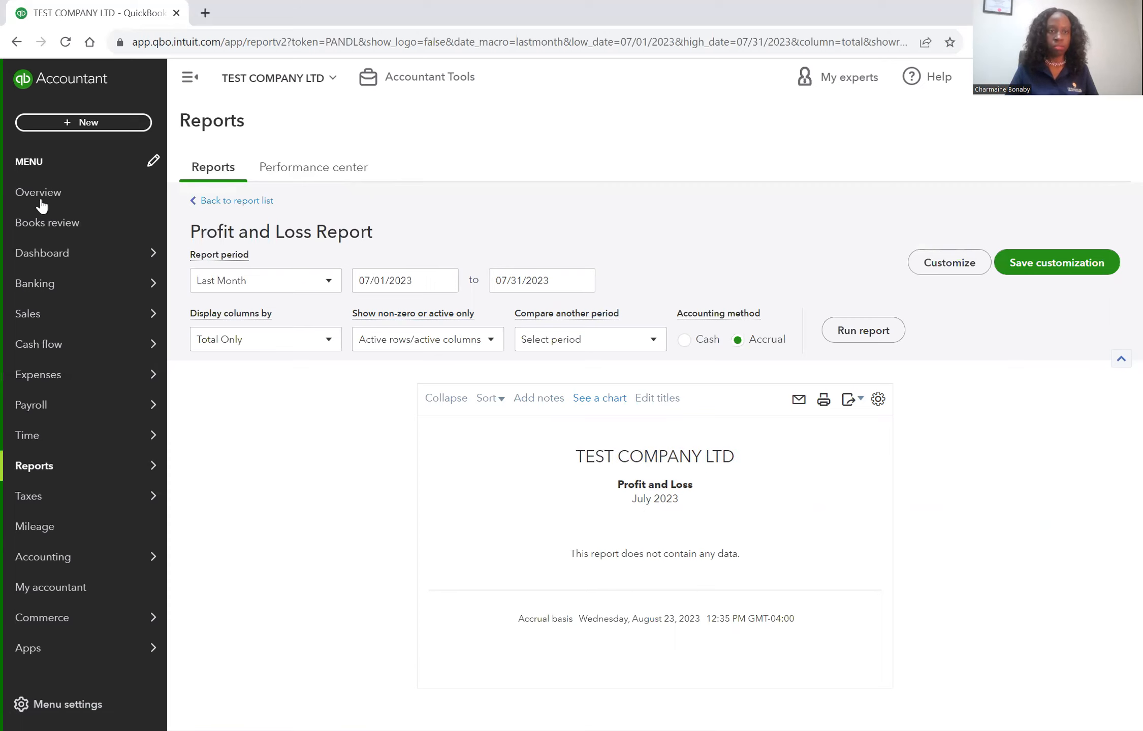
# Start a new bank deposit and assign its first line to the Sales income account
pyautogui.click(81, 122)
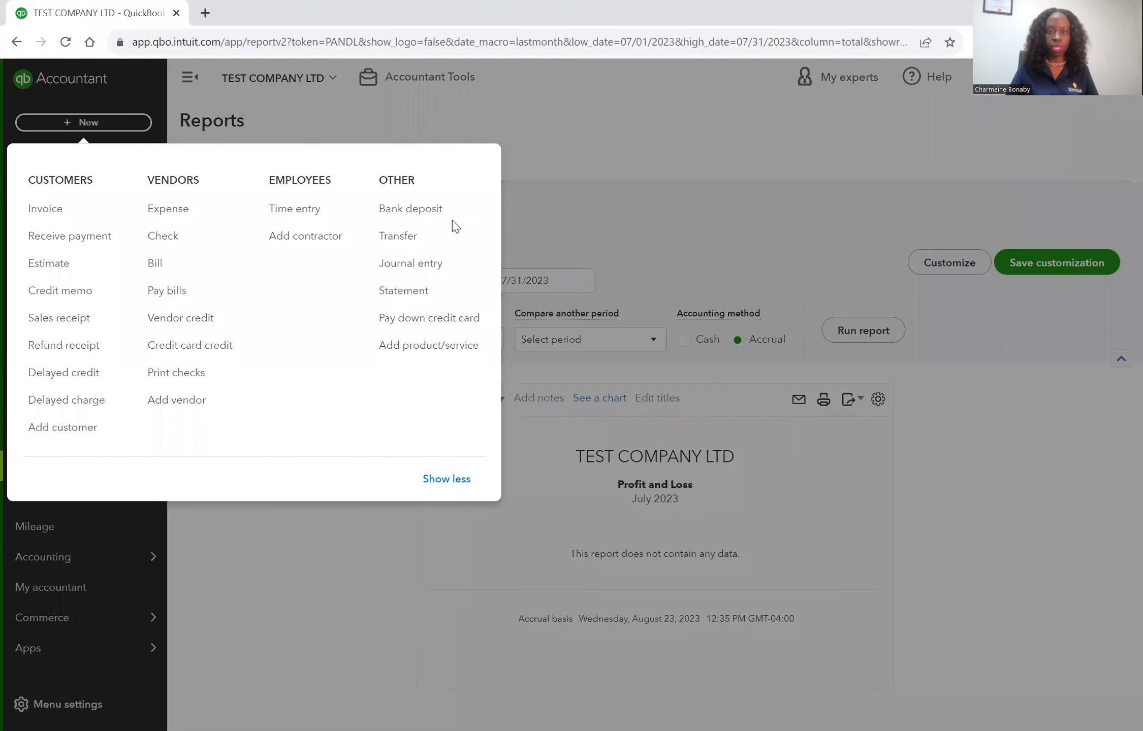
pyautogui.click(430, 211)
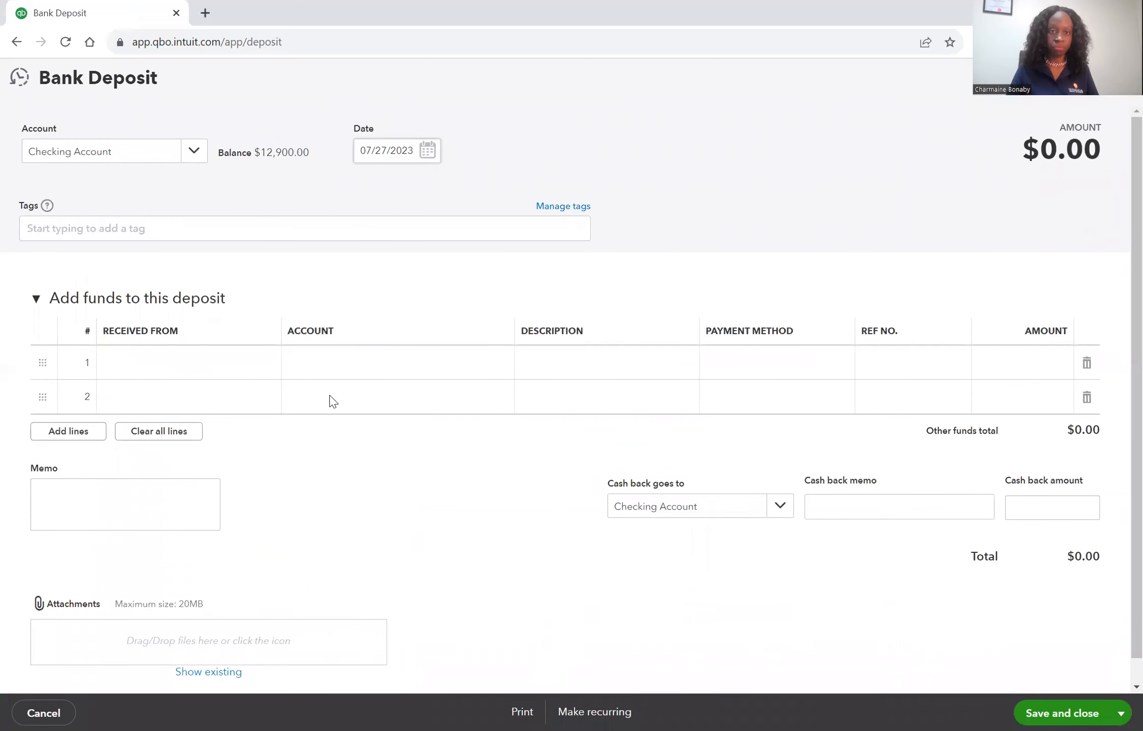
pyautogui.click(405, 365)
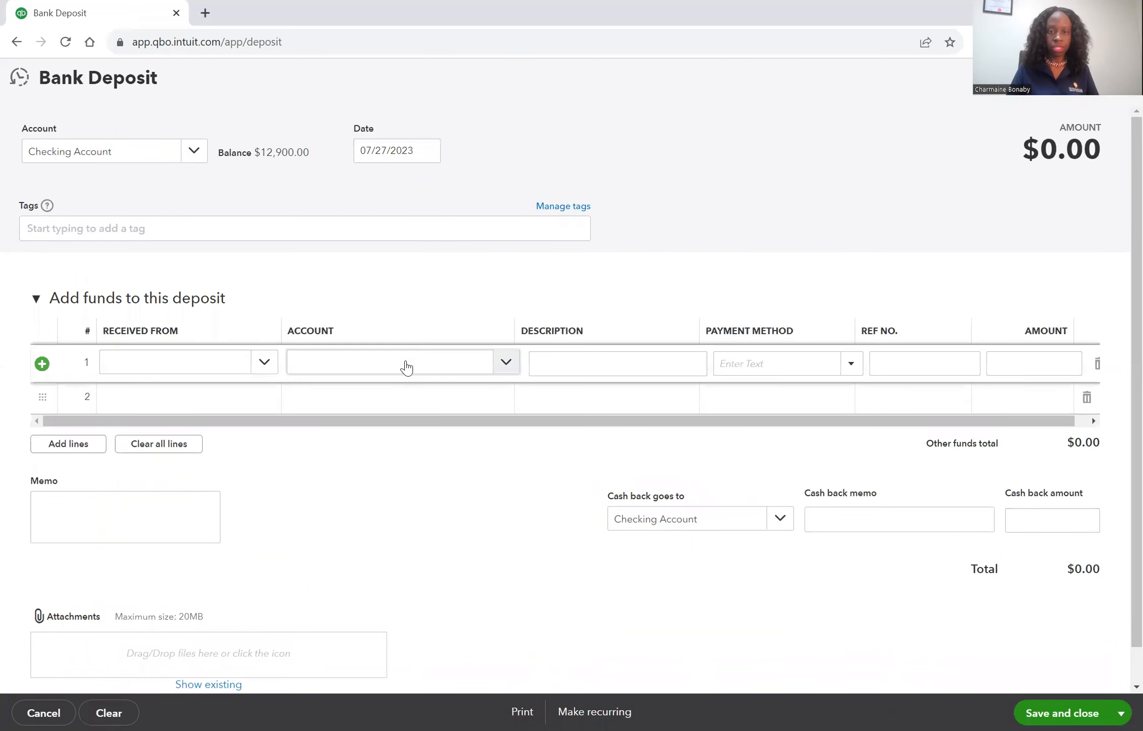
pyautogui.click(505, 364)
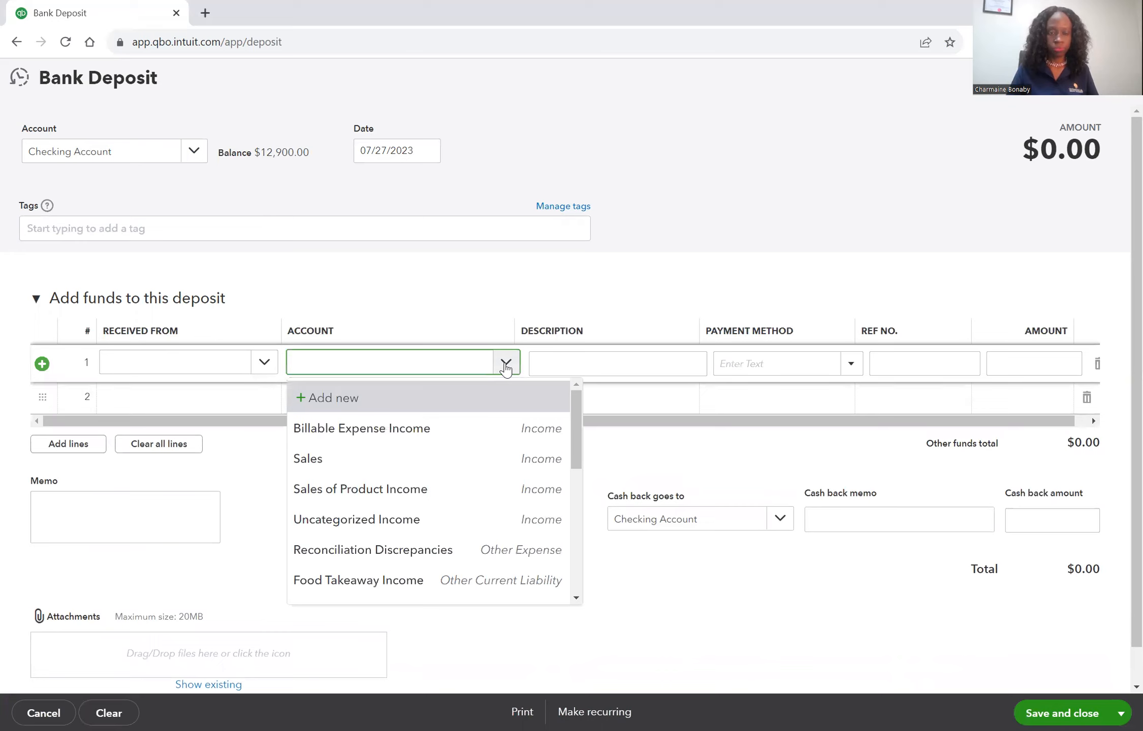
pyautogui.click(375, 463)
# Complete the line with description "Food Takeaway Income depoited", payment method Cash and amount 10,000, and save and close the deposit
pyautogui.click(572, 368)
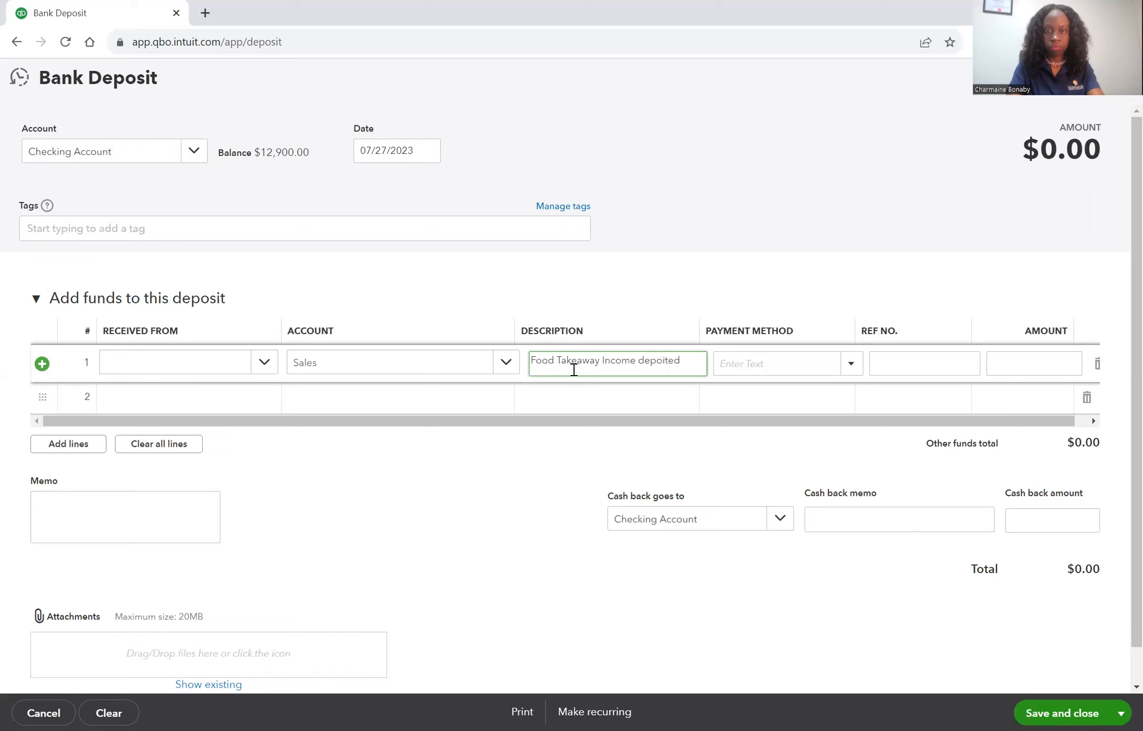
pyautogui.click(851, 364)
pyautogui.click(813, 416)
pyautogui.click(999, 363)
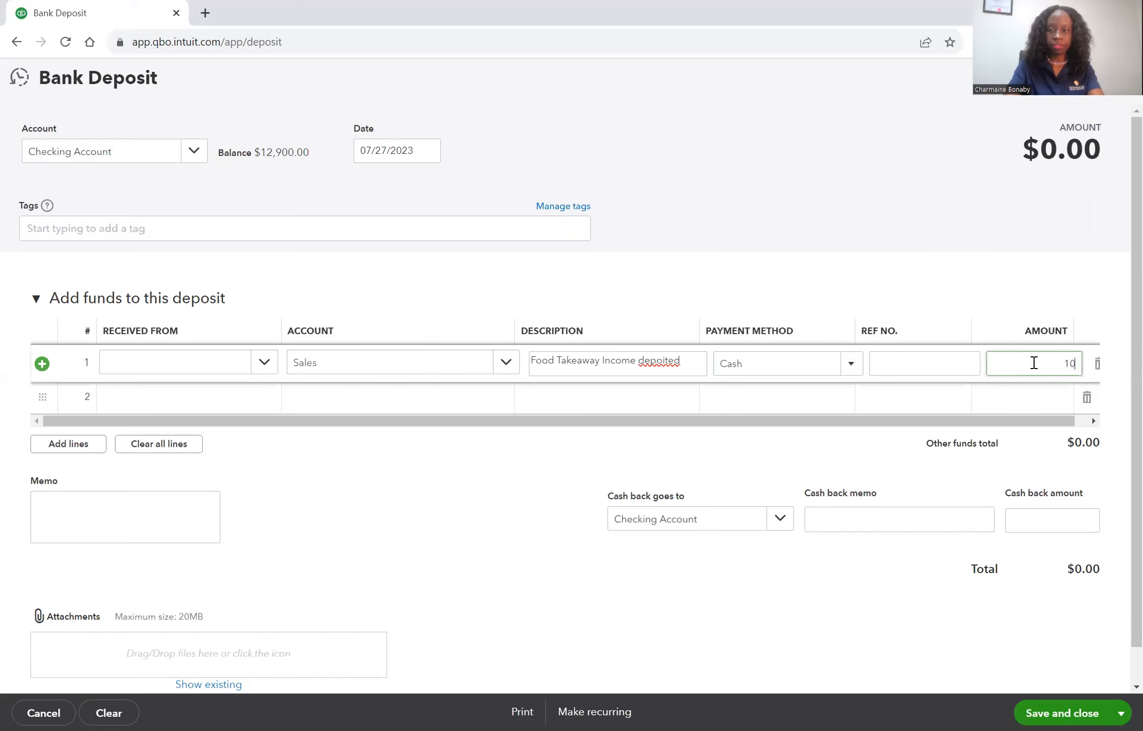
pyautogui.press('Tab')
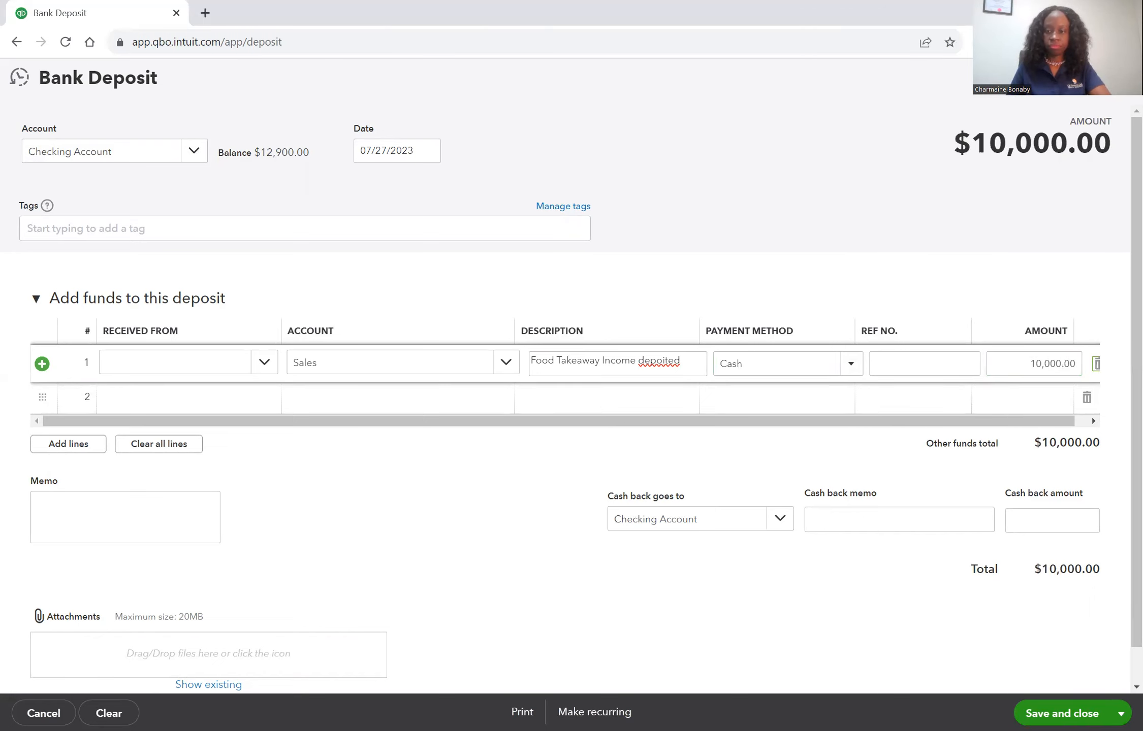
pyautogui.click(1036, 711)
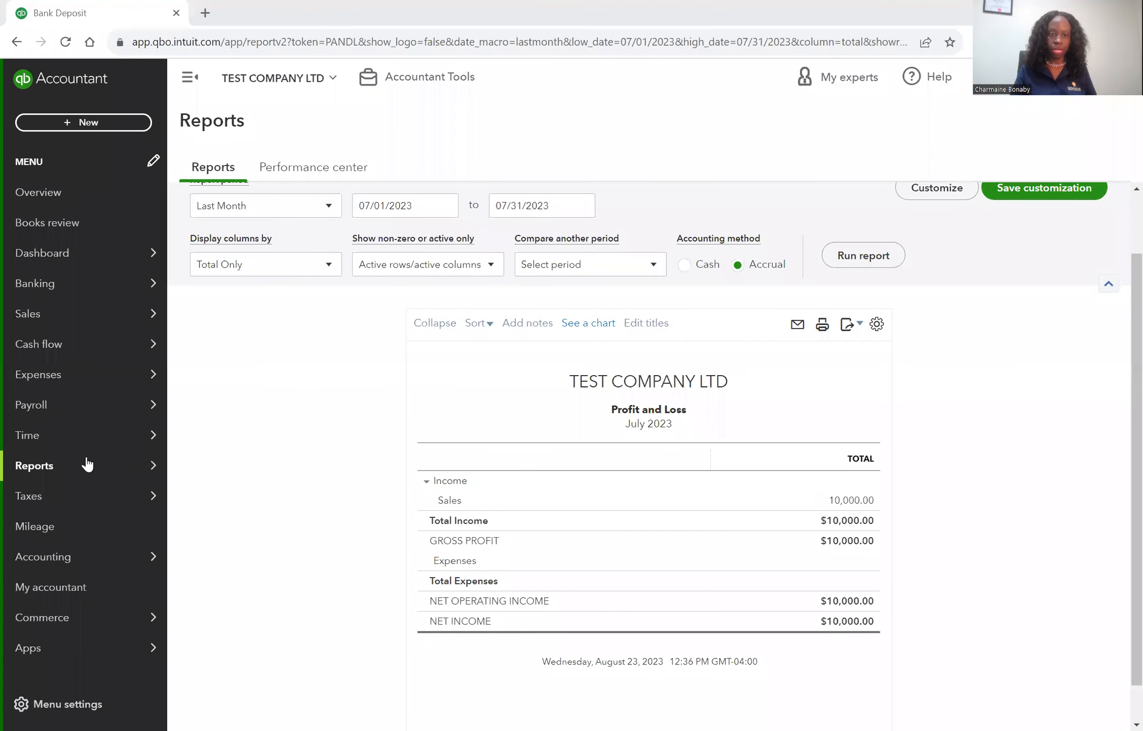
# Leave the Profit and Loss report and review the updated Balance Sheet from assets down to equity
pyautogui.scroll(2, 275, 388)
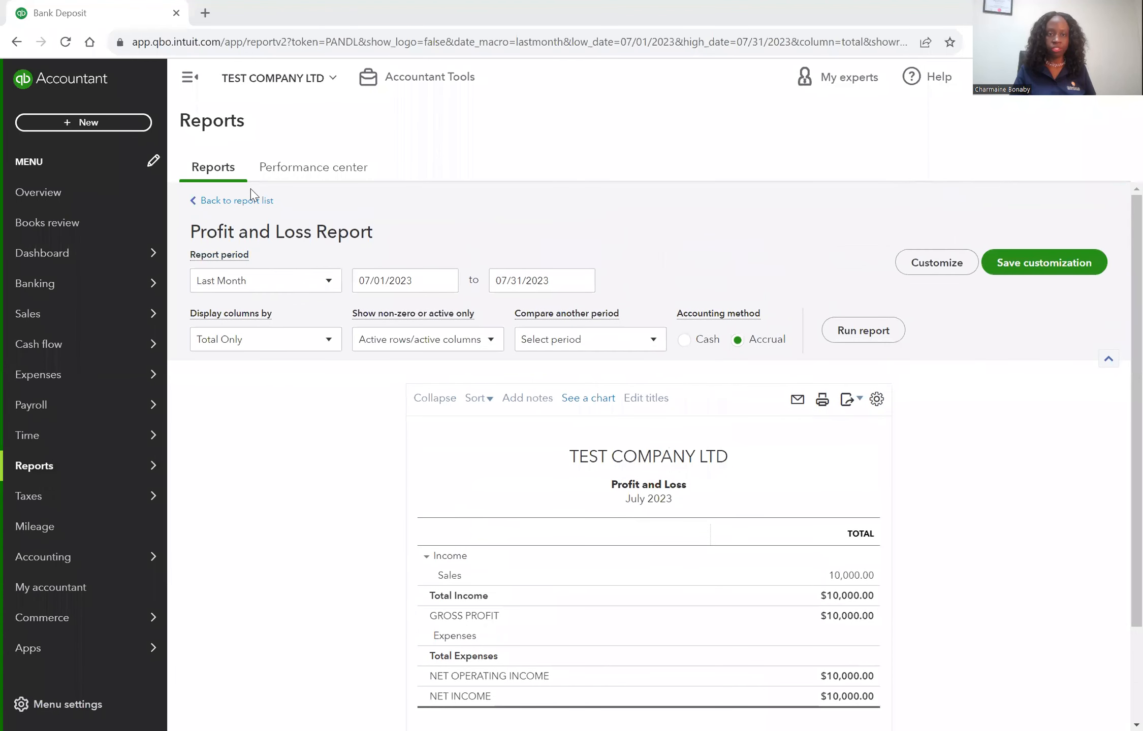
pyautogui.click(256, 202)
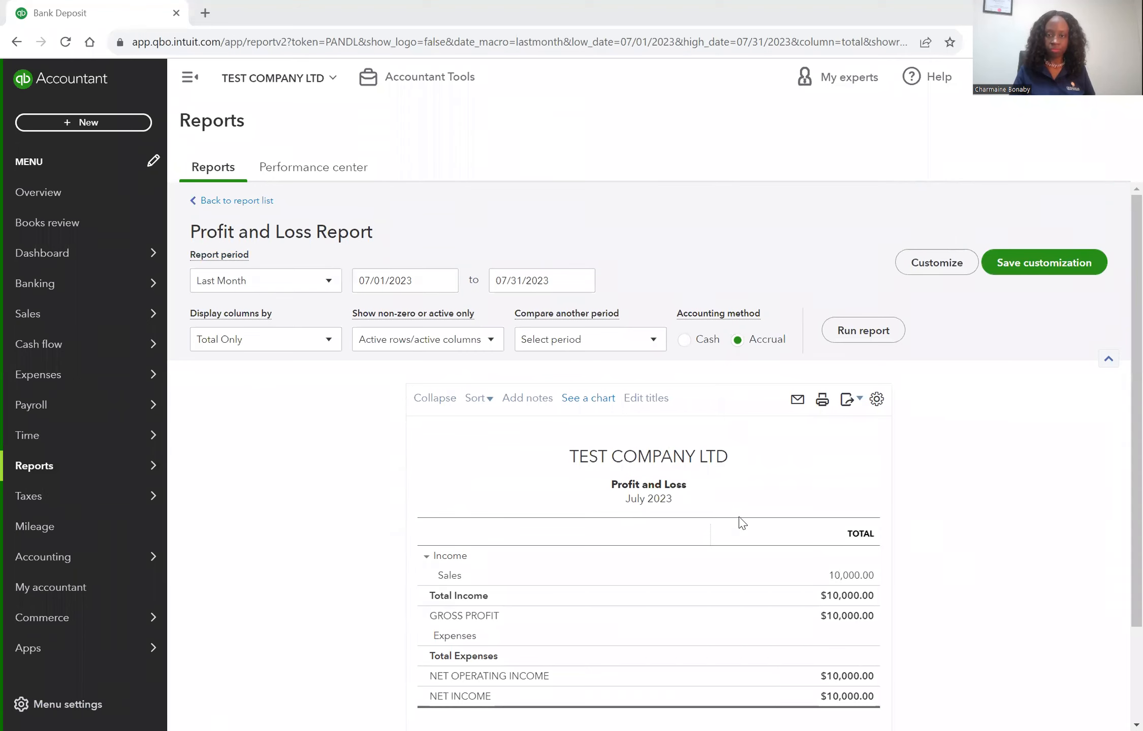
pyautogui.click(282, 460)
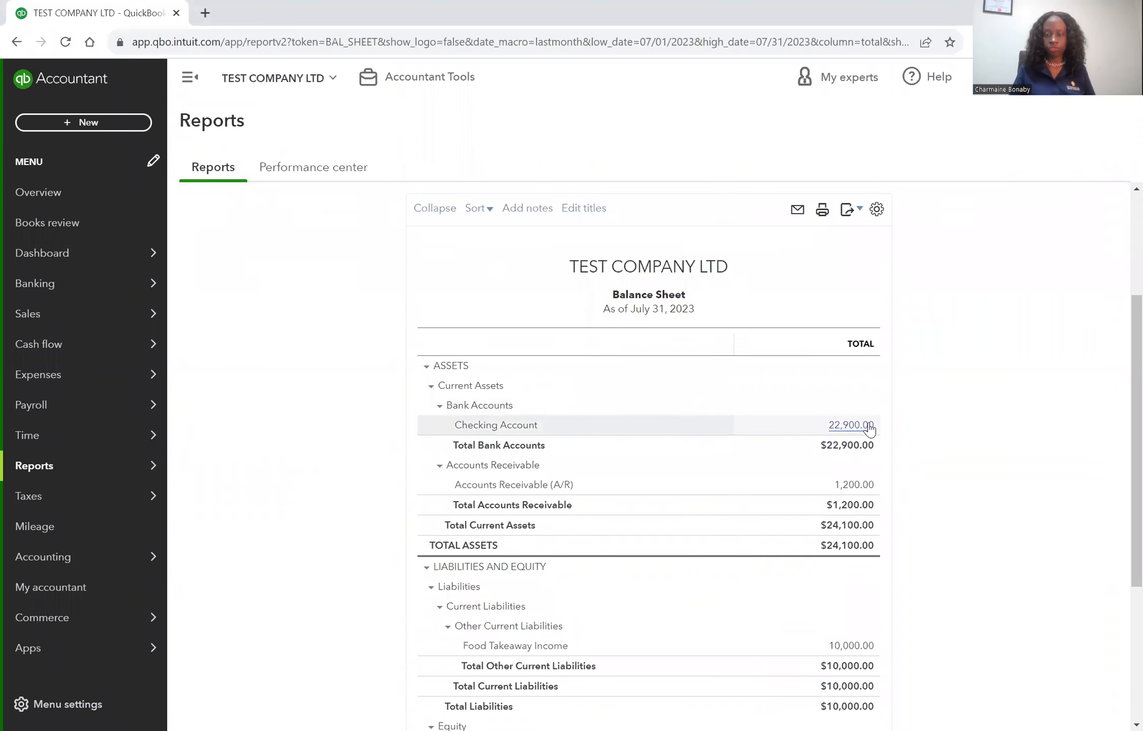
pyautogui.scroll(-1, 989, 546)
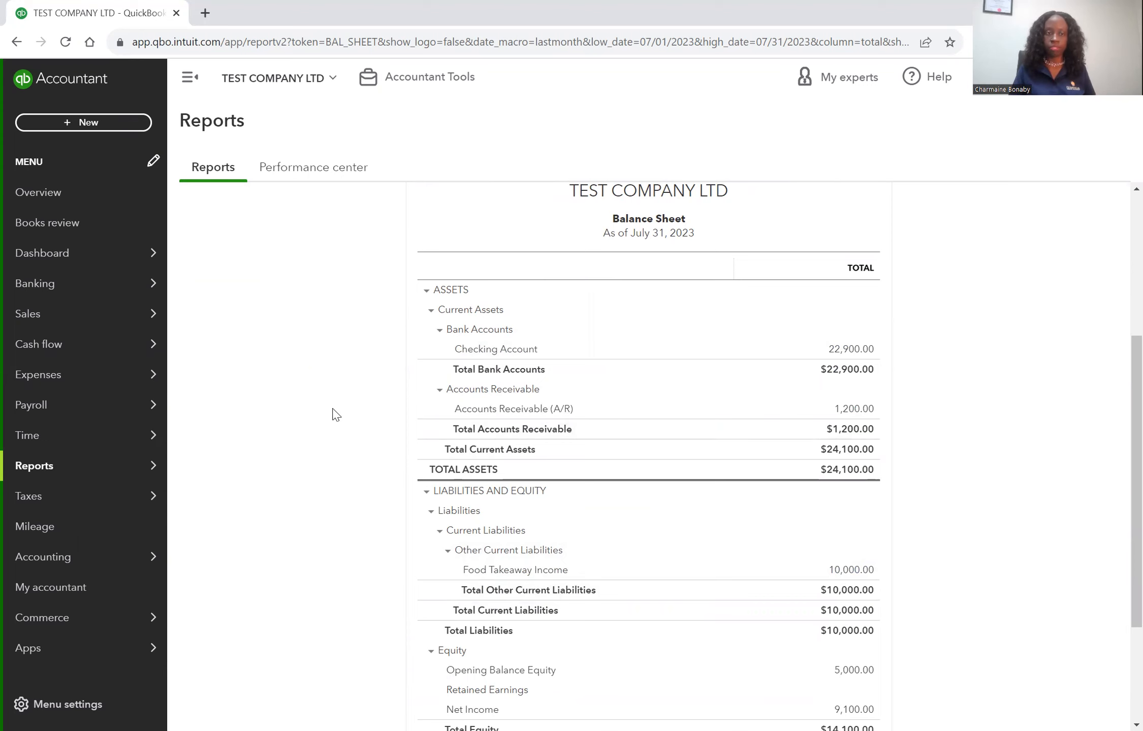
pyautogui.scroll(3, 335, 413)
# Go to the sales invoices list and create a new invoice
pyautogui.click(142, 406)
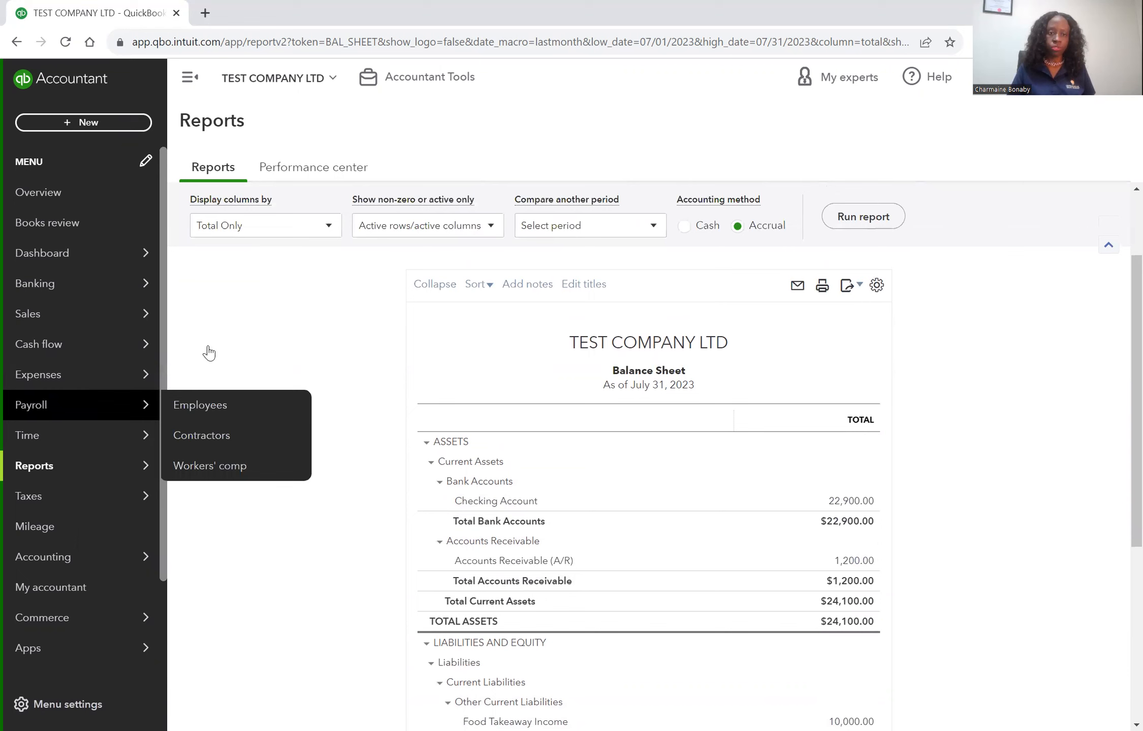
pyautogui.click(224, 372)
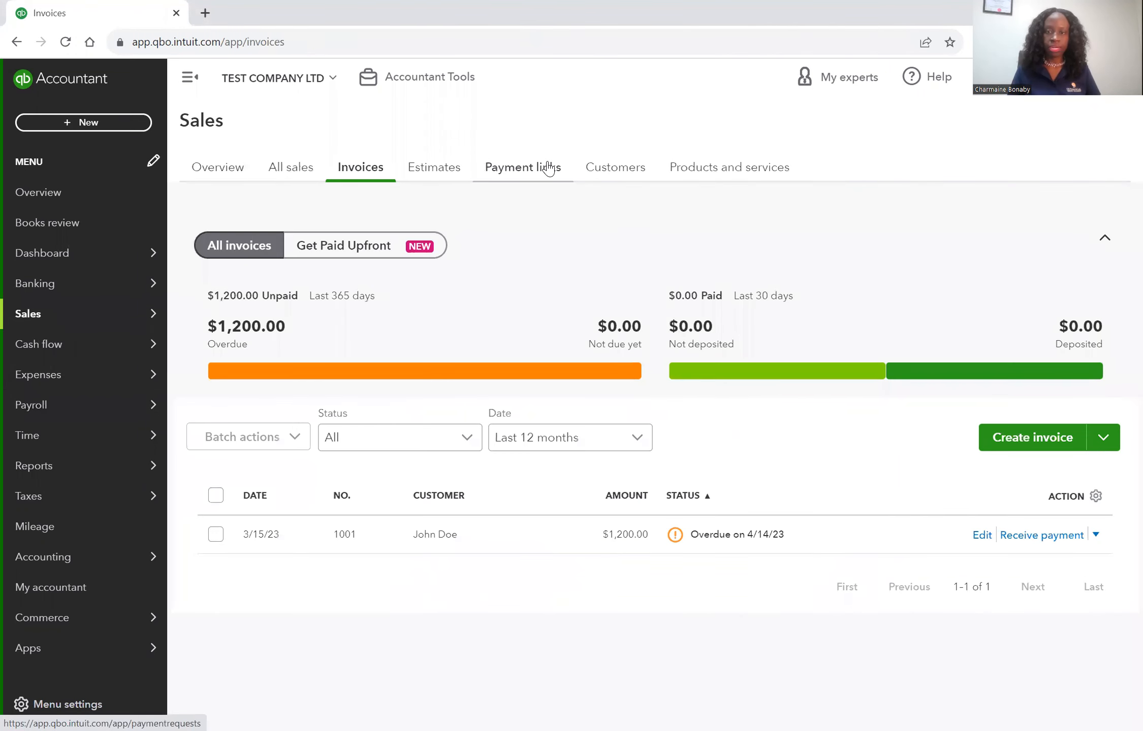
pyautogui.click(1036, 443)
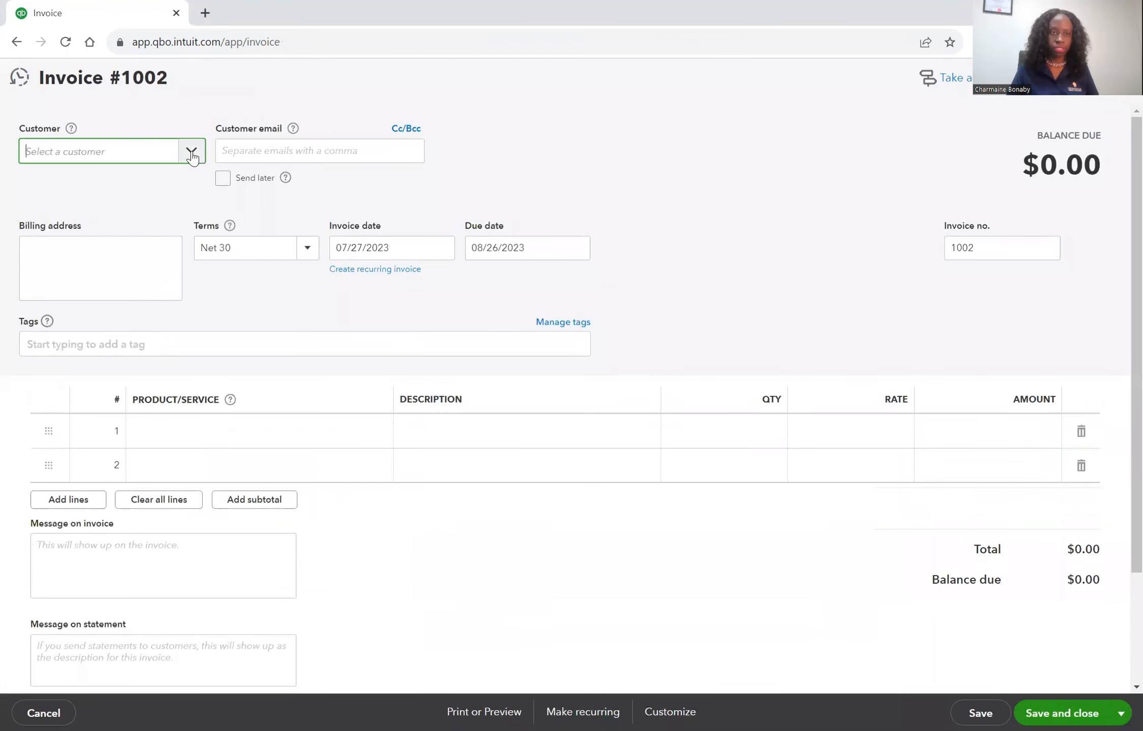
# Select the existing customer for the invoice and add a Sample Service line with a rate of 10,000
pyautogui.click(191, 153)
pyautogui.click(93, 221)
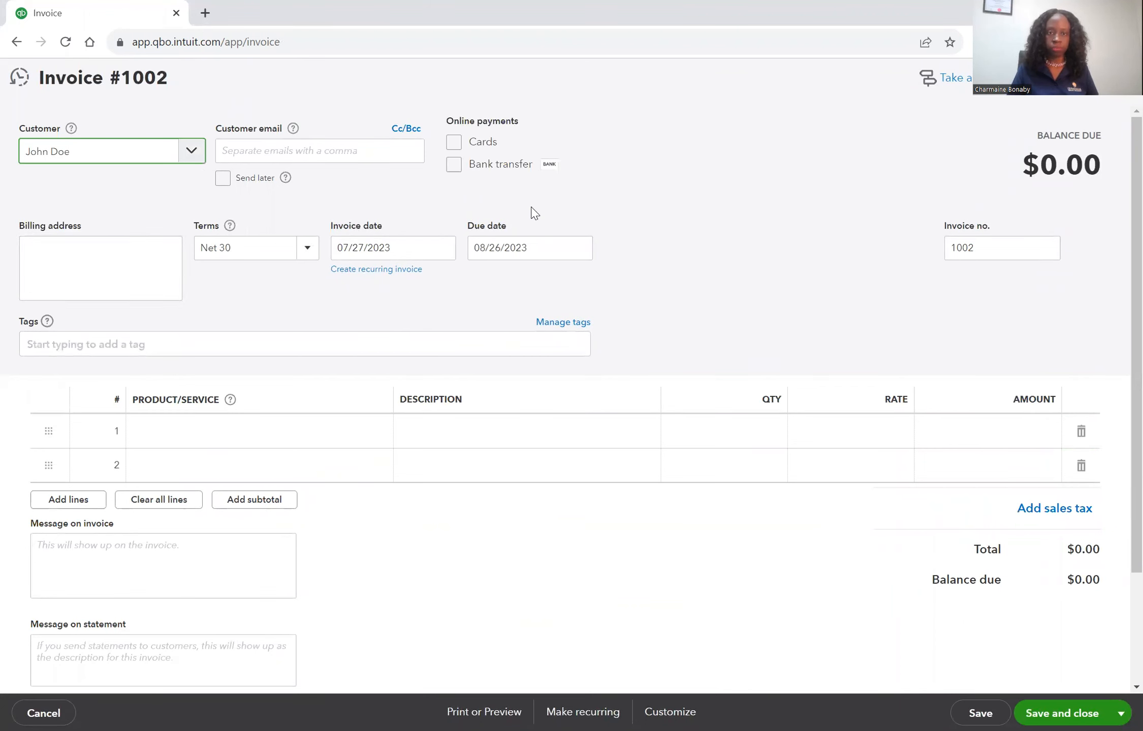
pyautogui.click(308, 440)
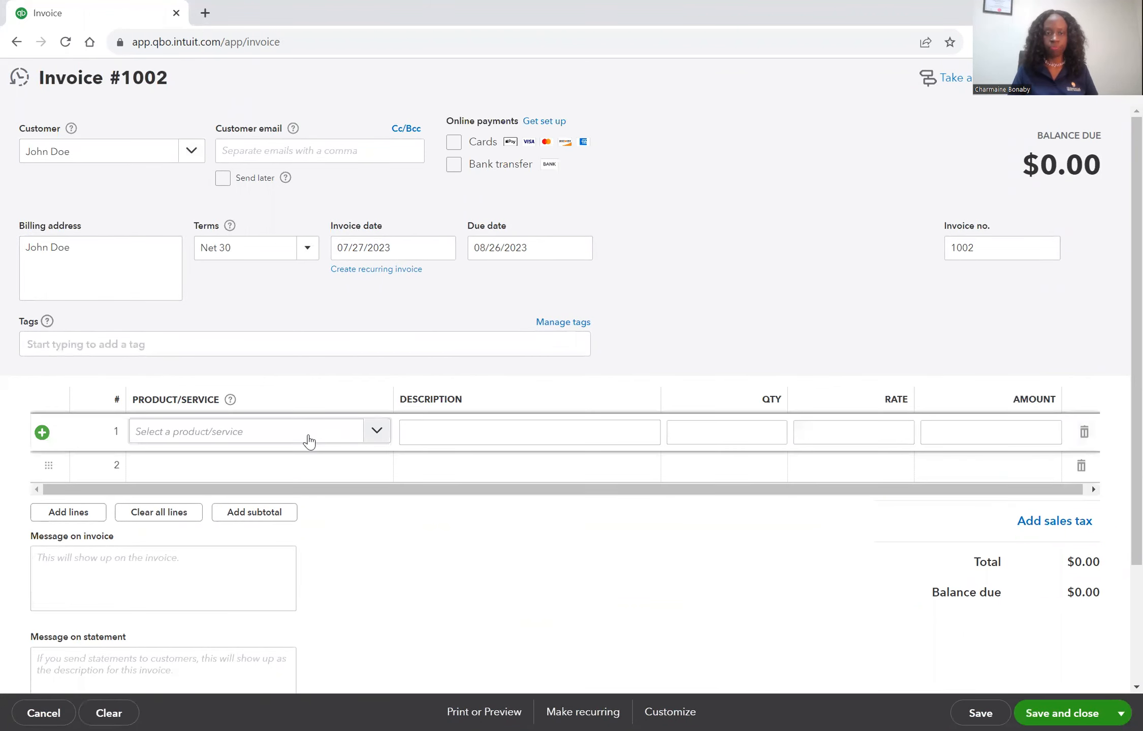
pyautogui.click(378, 437)
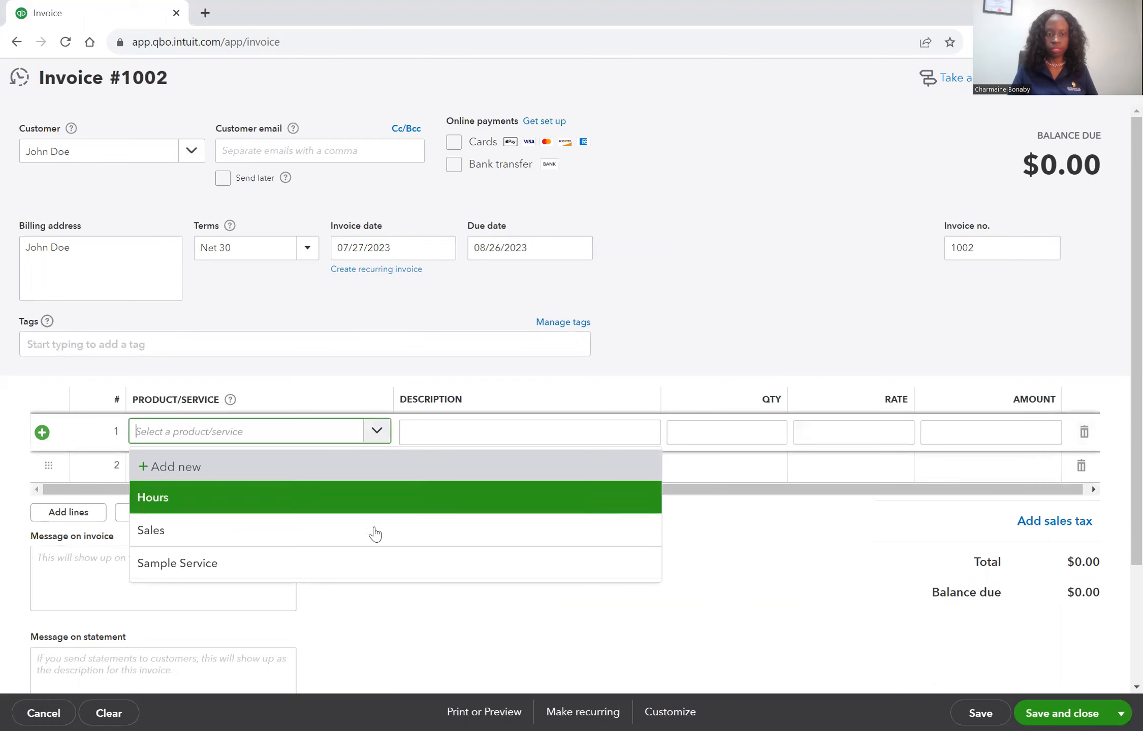
pyautogui.click(376, 562)
pyautogui.click(852, 433)
pyautogui.write('10,000')
pyautogui.press('Tab')
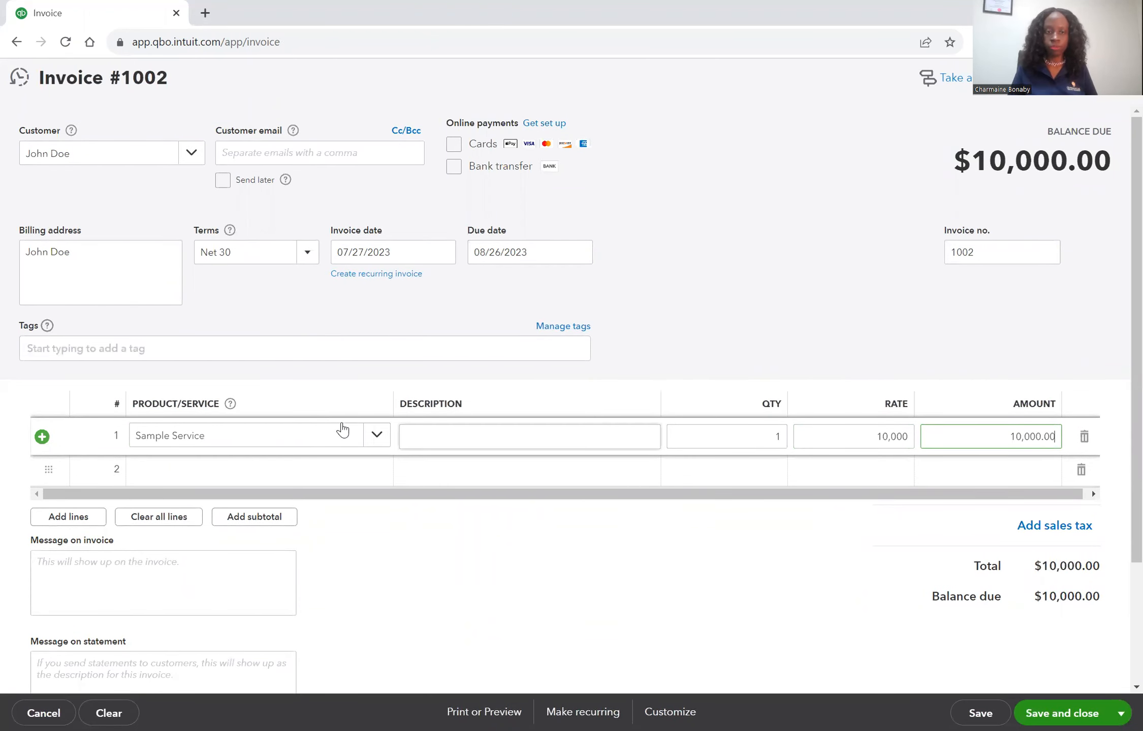
# Clear the unsaved invoice of its customer and service line
pyautogui.click(374, 446)
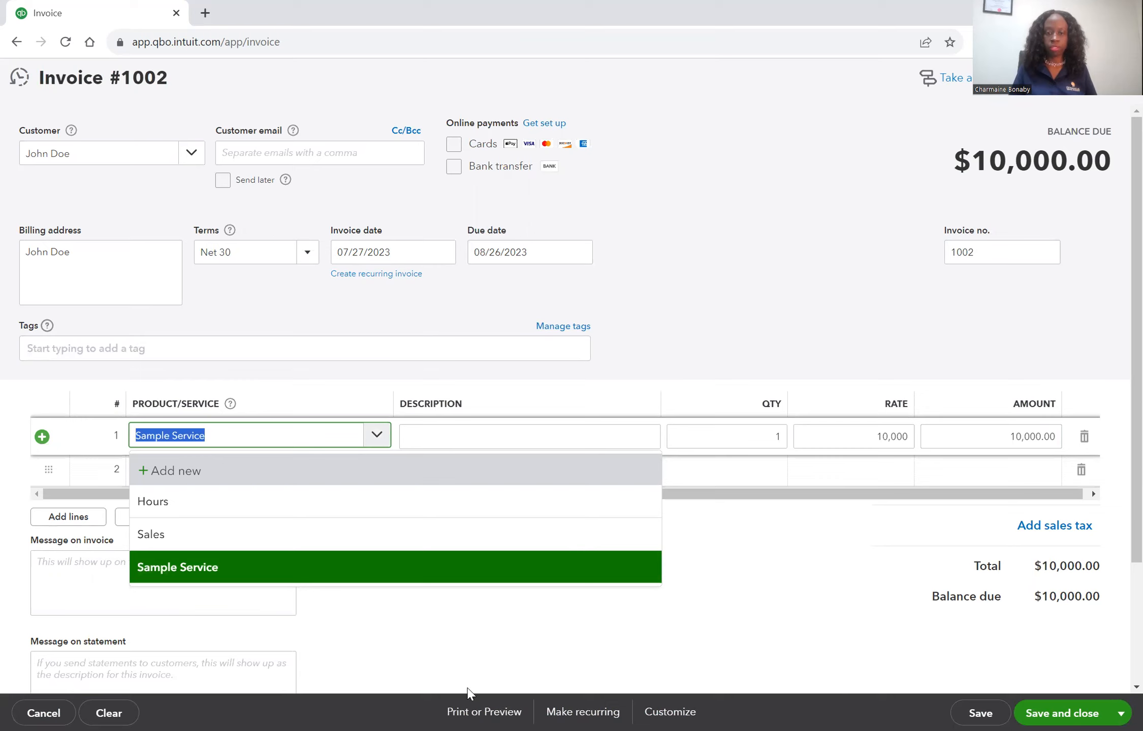
pyautogui.click(109, 713)
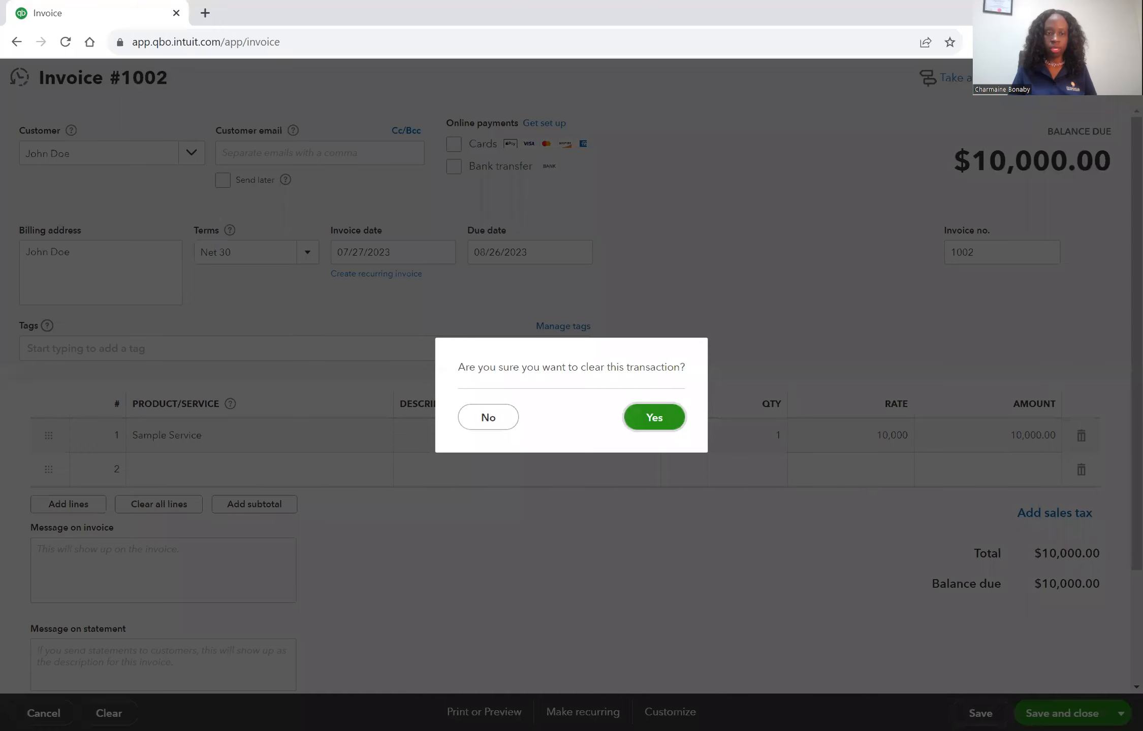
pyautogui.click(655, 416)
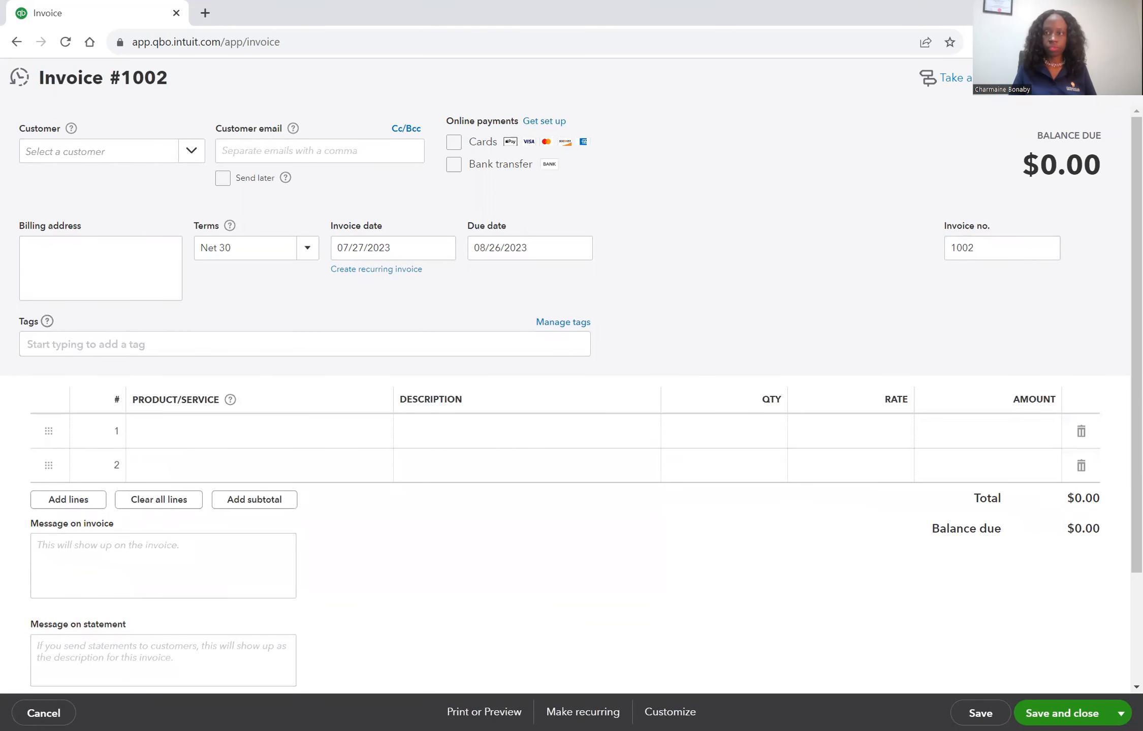
# Close the blank invoice form without saving it
pyautogui.click(1119, 78)
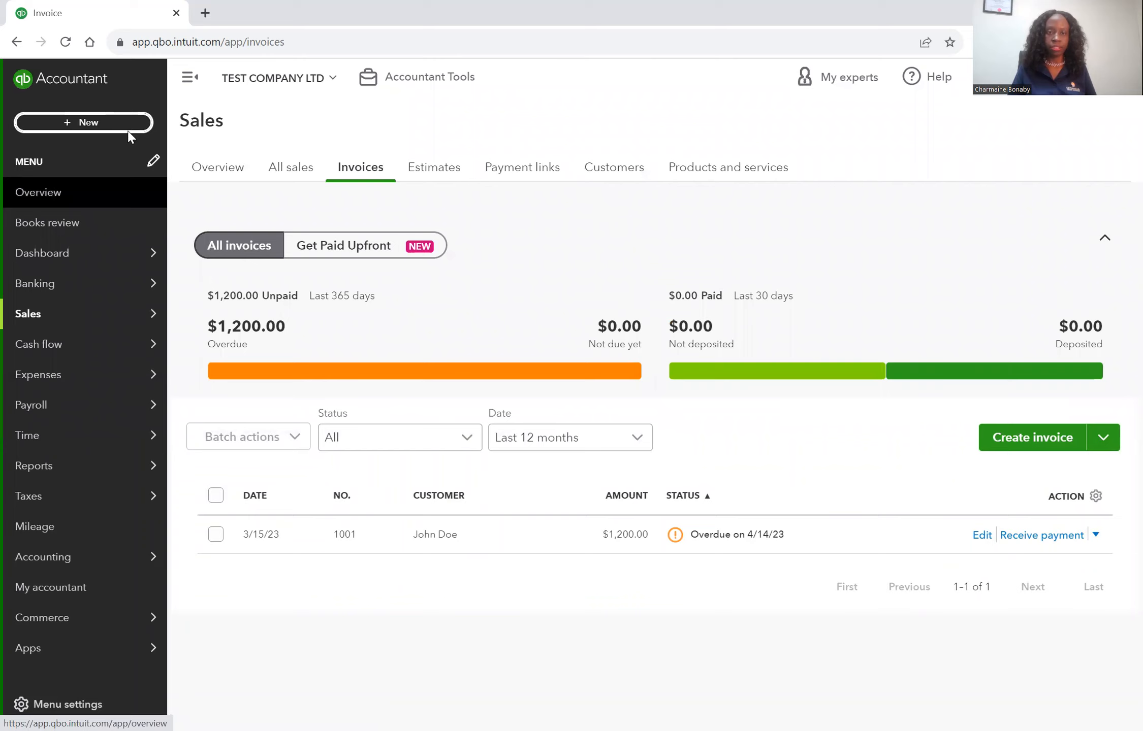
pyautogui.click(105, 127)
pyautogui.click(432, 211)
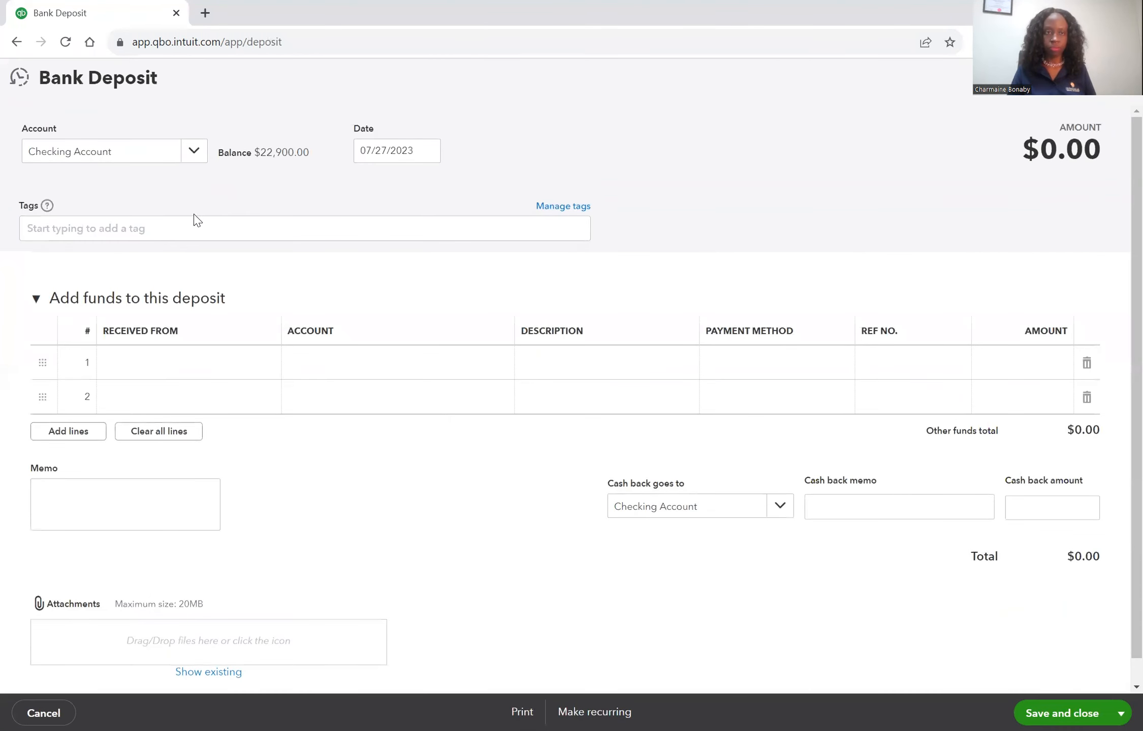
pyautogui.click(1120, 77)
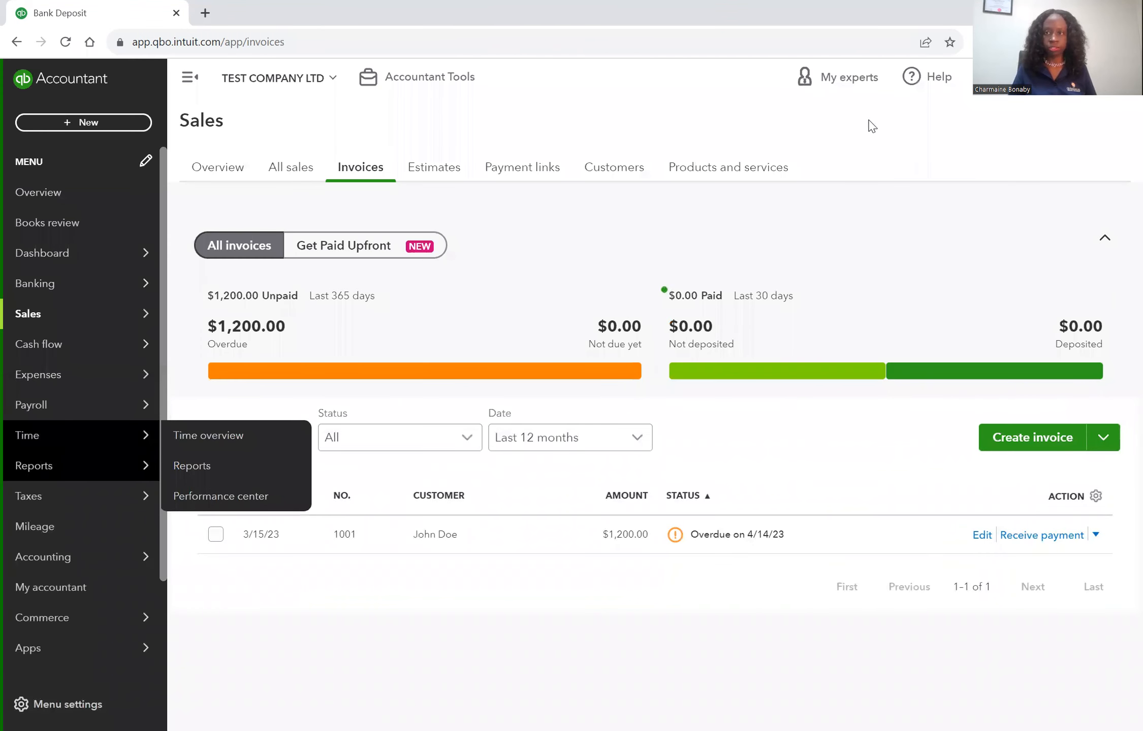
# Reopen the recorded 10,000.00 food takeaway bank deposit and examine the account choices and types available for its first line
pyautogui.click(970, 83)
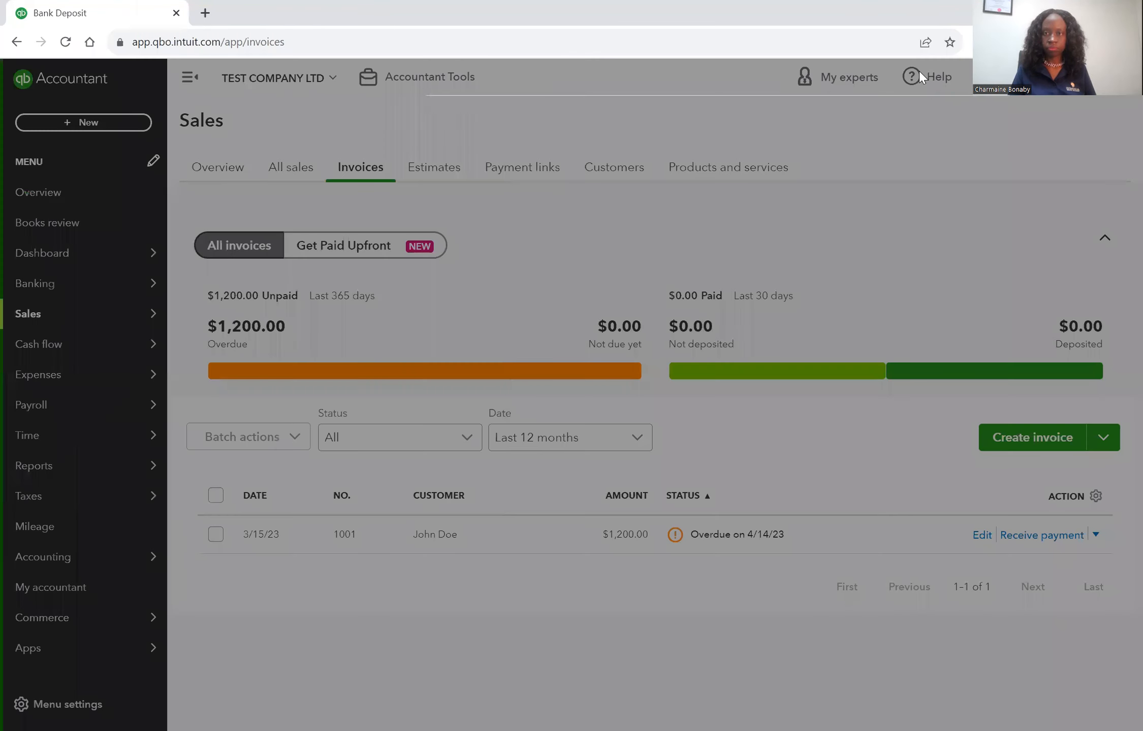
pyautogui.click(676, 283)
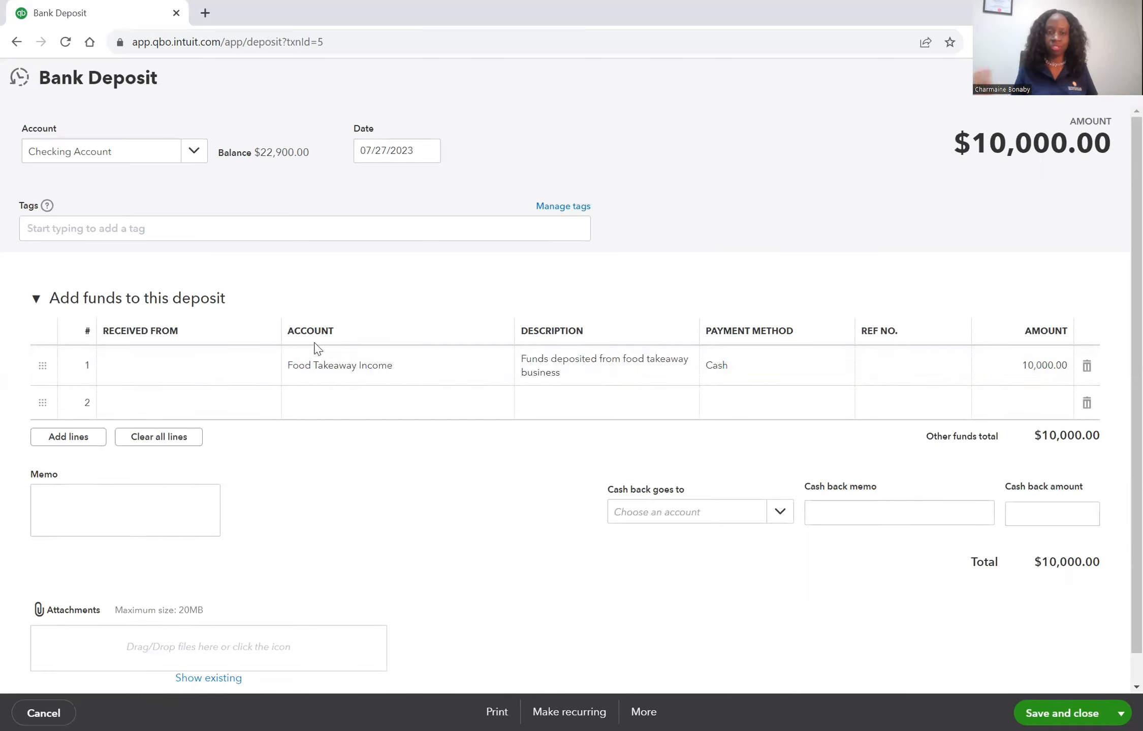
pyautogui.click(515, 377)
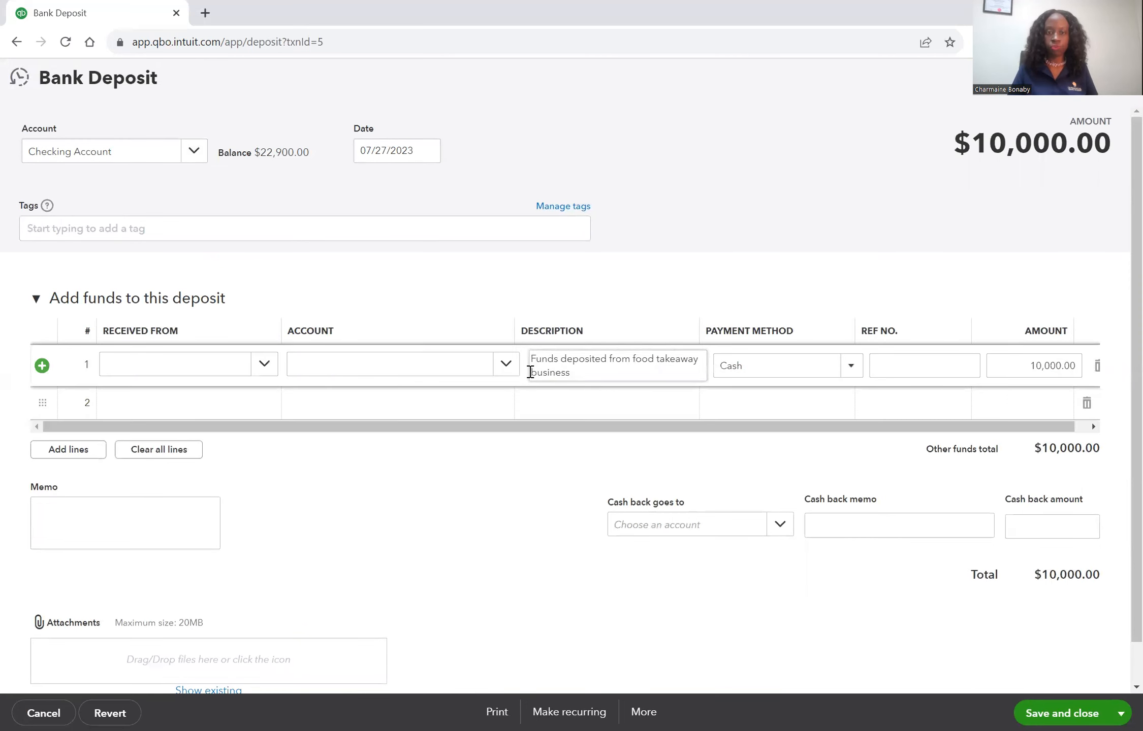
pyautogui.click(507, 369)
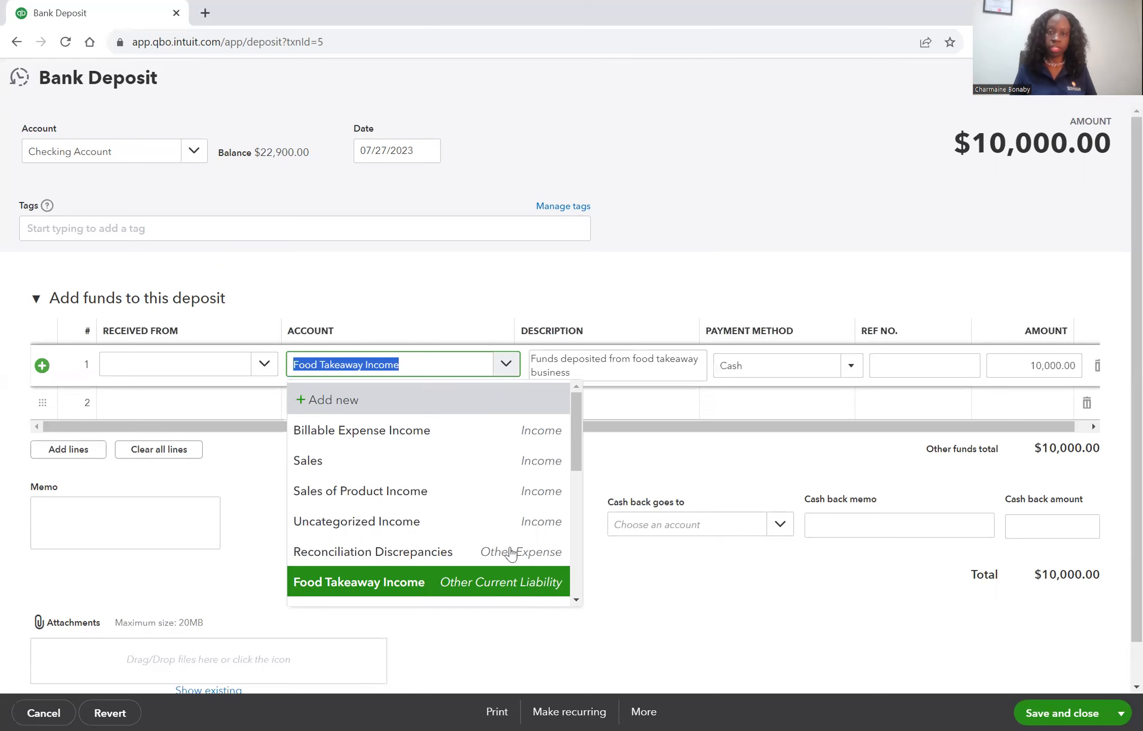
pyautogui.click(769, 620)
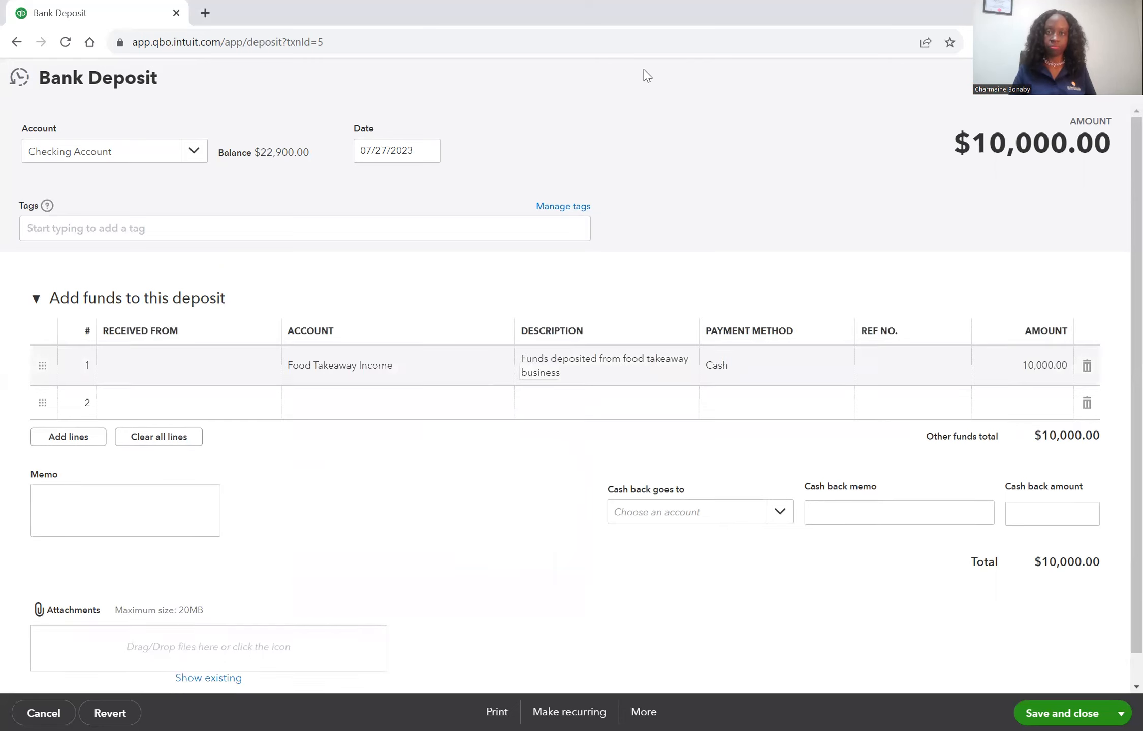